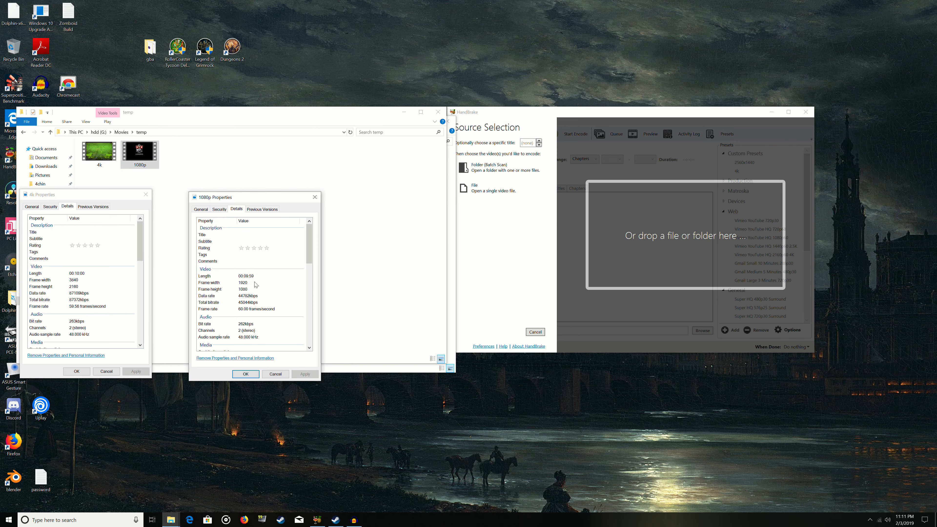
- Compare the length, resolution, bitrate and file size details of the 1080p and 4k videos and close both properties windows
{"action": "scroll", "coordinate": [253, 295], "scroll_direction": "down", "scroll_amount": 12}
{"action": "left_click", "coordinate": [266, 307]}
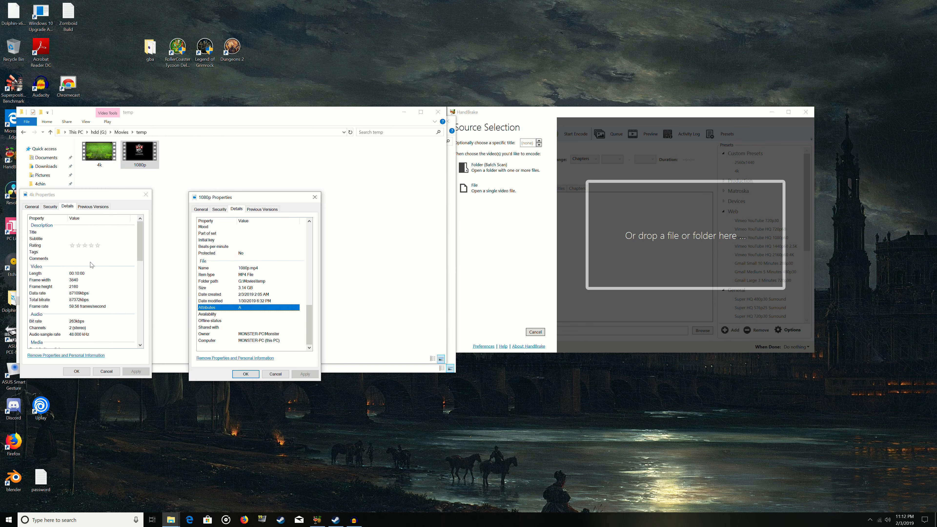
{"action": "scroll", "coordinate": [94, 299], "scroll_direction": "down", "scroll_amount": 6}
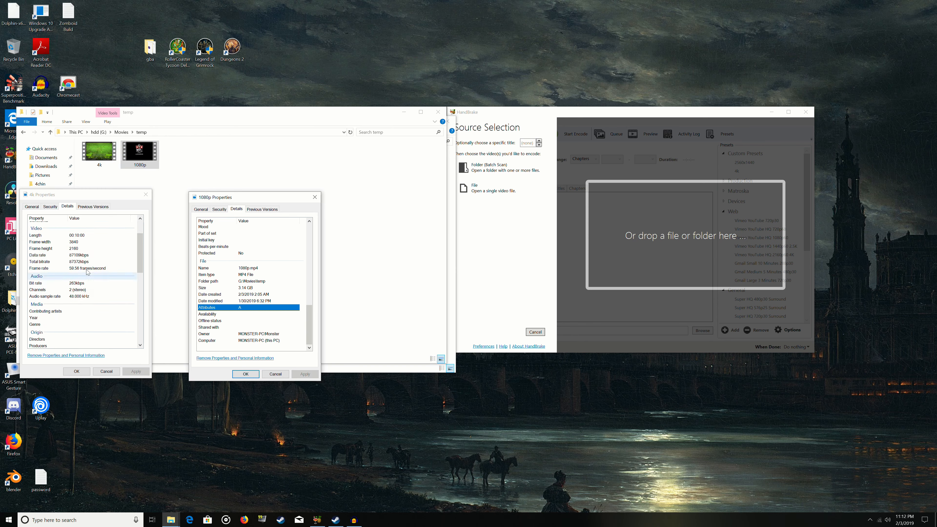
{"action": "scroll", "coordinate": [87, 269], "scroll_direction": "down", "scroll_amount": 5}
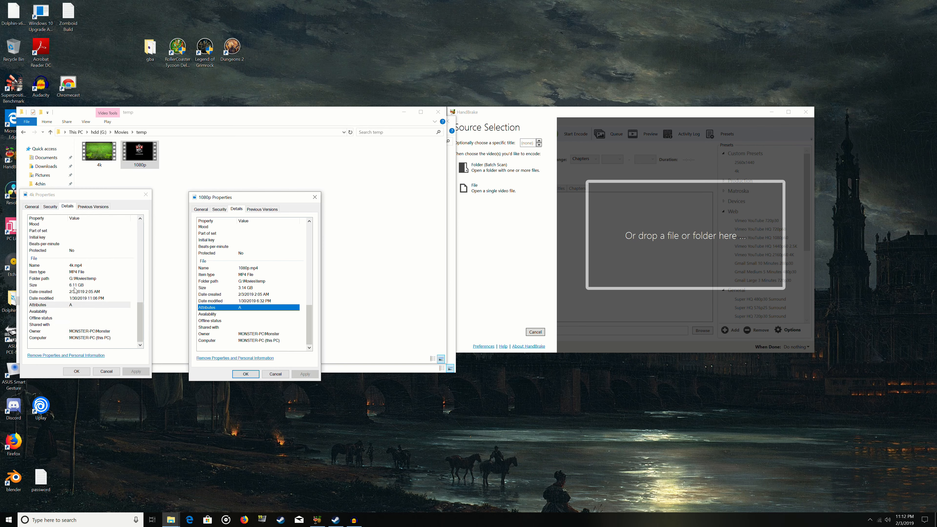
{"action": "scroll", "coordinate": [75, 290], "scroll_direction": "up", "scroll_amount": 10}
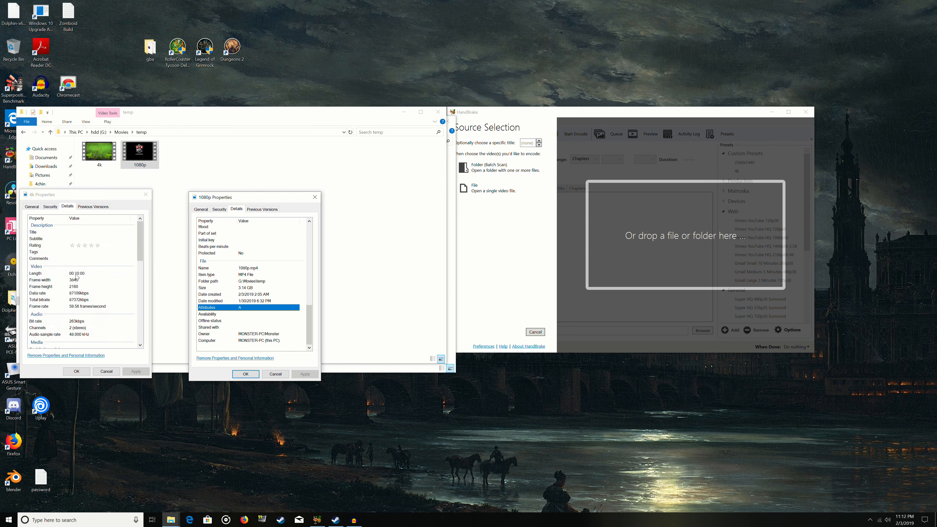
{"action": "scroll", "coordinate": [239, 279], "scroll_direction": "up", "scroll_amount": 10}
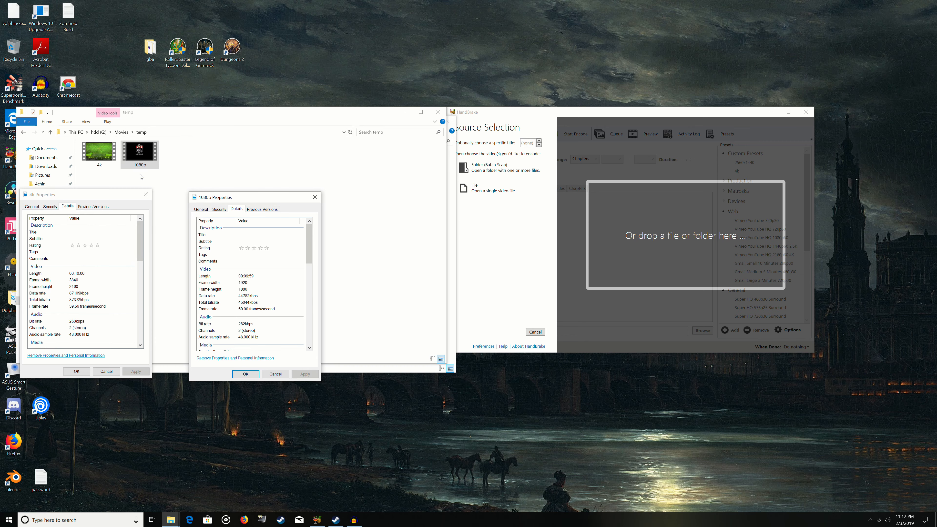
{"action": "left_click", "coordinate": [317, 194]}
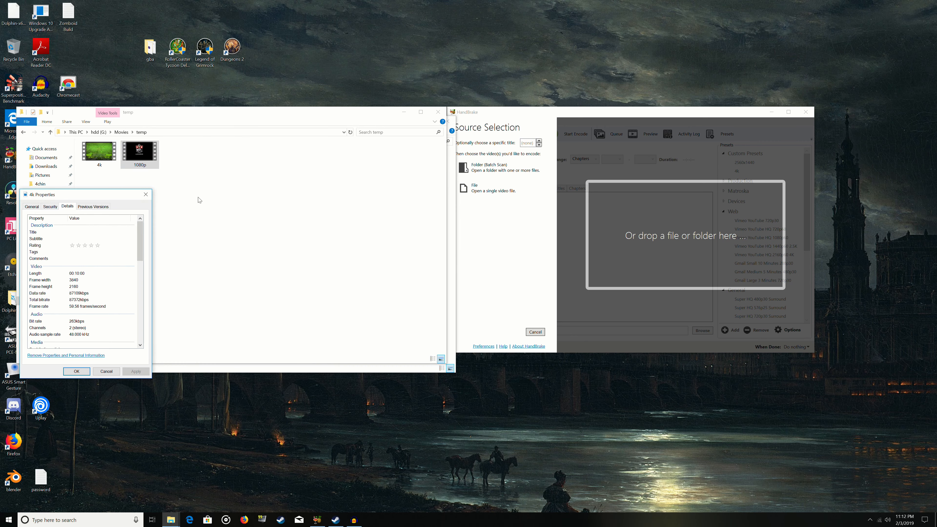
{"action": "left_click", "coordinate": [146, 194]}
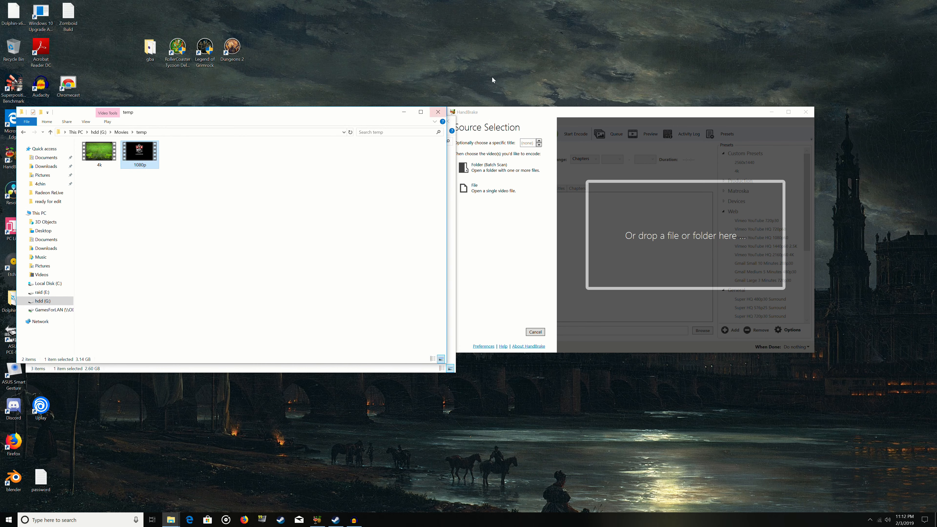
- Switch to HandBrake and load the 1080p video from the temp folder as the source
{"action": "left_click", "coordinate": [566, 117]}
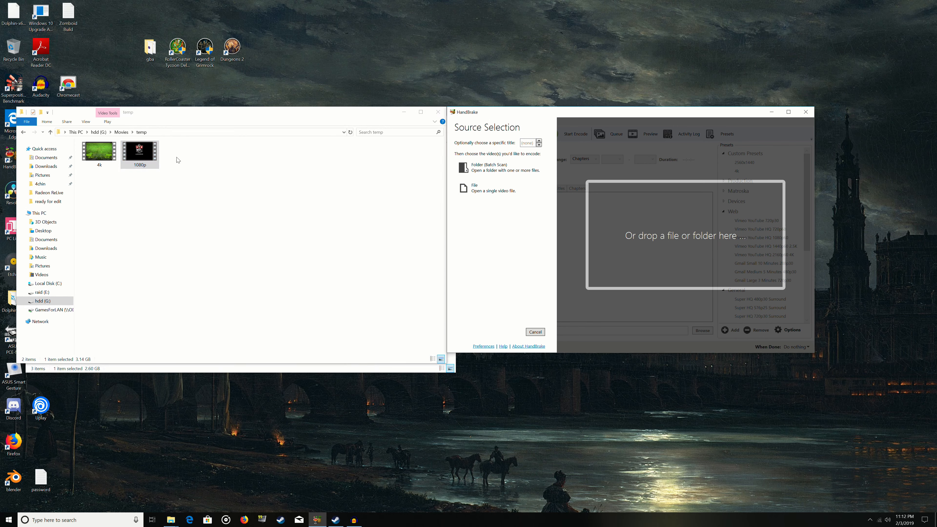
{"action": "left_click_drag", "start_coordinate": [140, 163], "coordinate": [663, 240]}
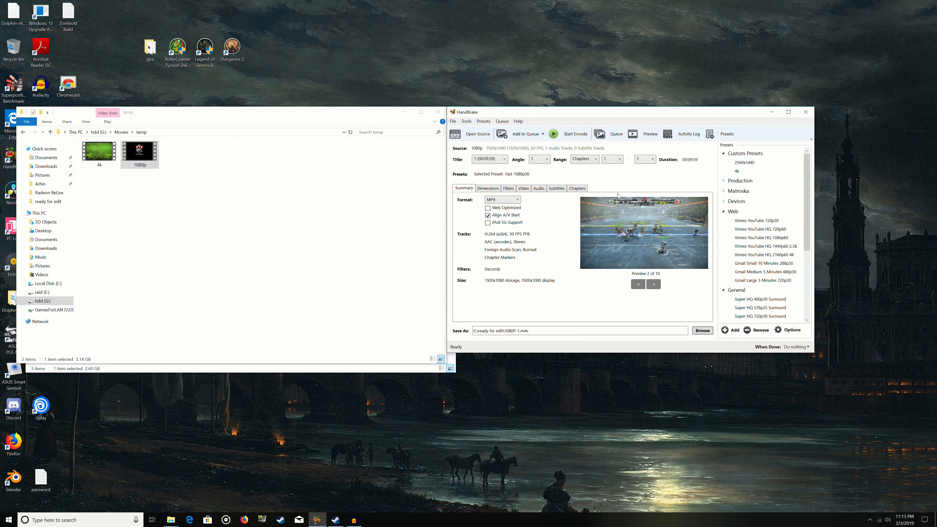
{"action": "left_click_drag", "start_coordinate": [487, 112], "coordinate": [473, 109]}
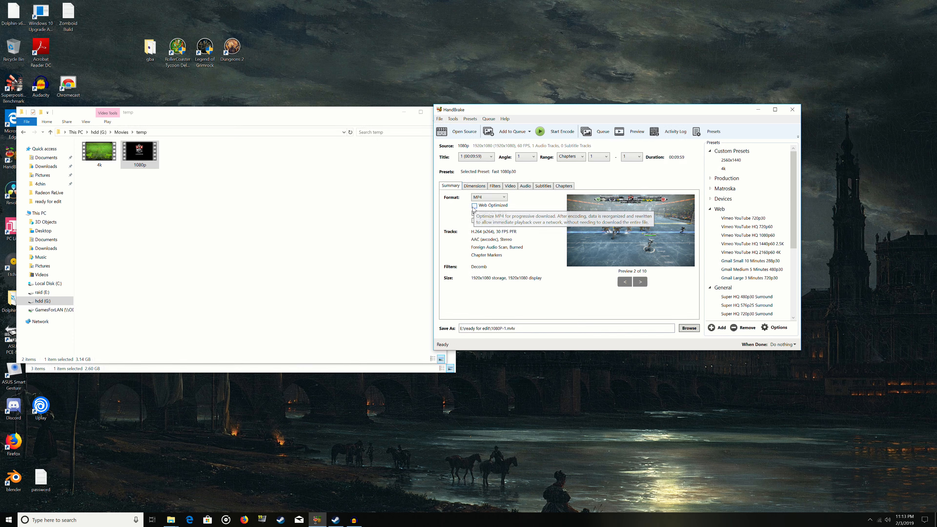
- Keep MP4 as the output format and enable the Web Optimized option
{"action": "left_click", "coordinate": [504, 197]}
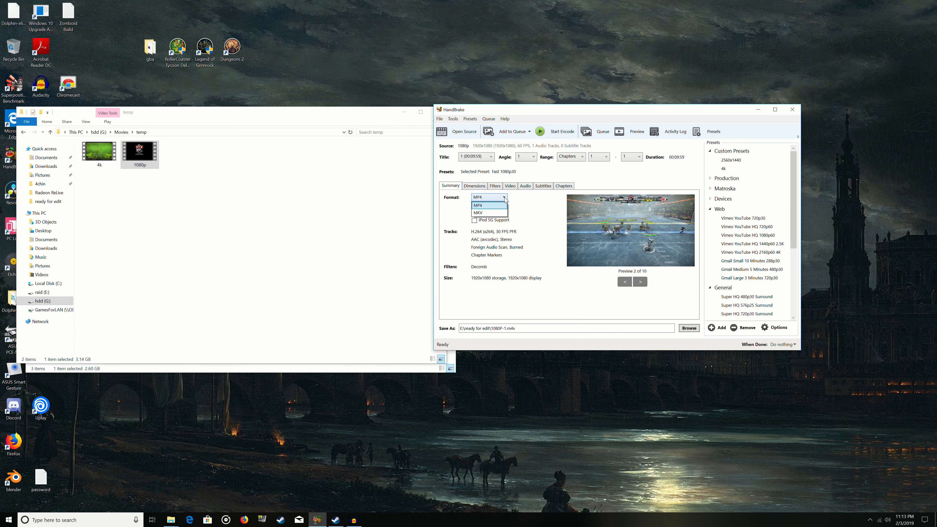
{"action": "left_click", "coordinate": [504, 197]}
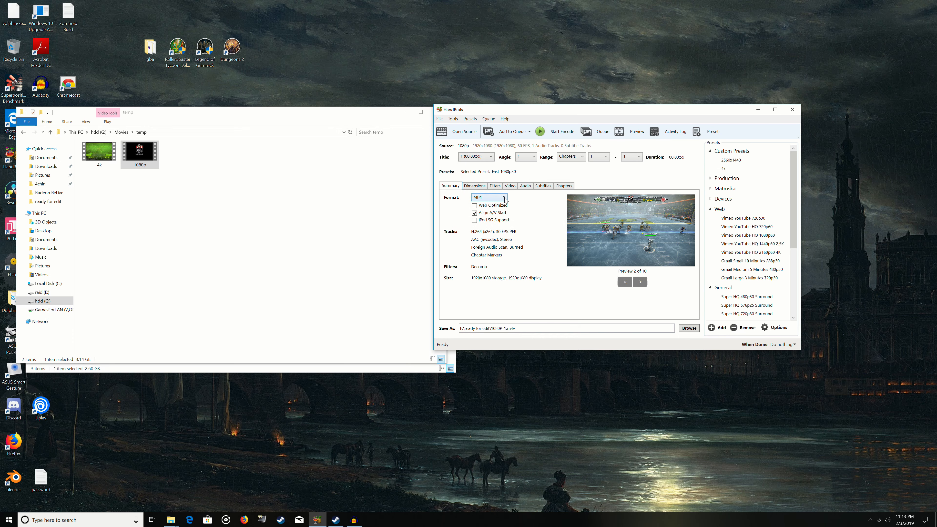
{"action": "left_click", "coordinate": [475, 206]}
- Review the output dimensions and filter settings, and turn on the Grayscale filter
{"action": "left_click", "coordinate": [475, 186]}
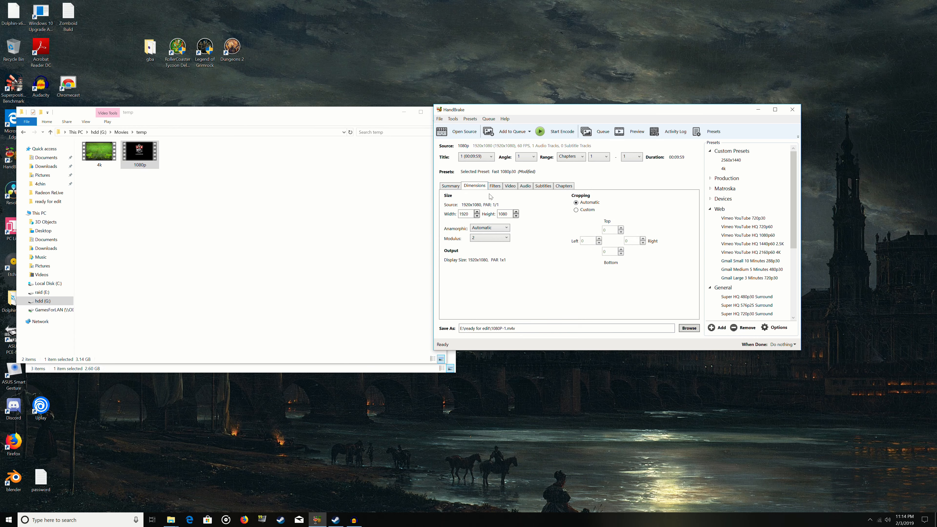
{"action": "left_click", "coordinate": [495, 189]}
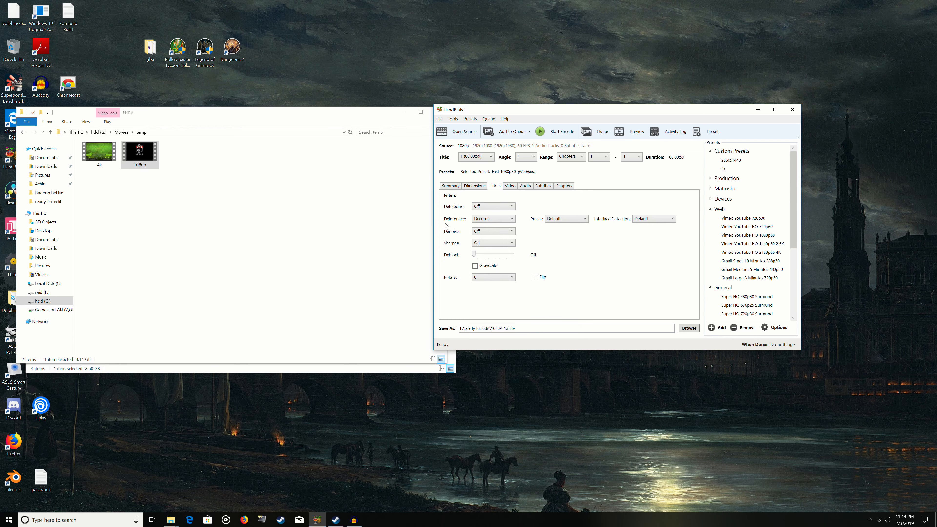
{"action": "mouse_move", "coordinate": [502, 220]}
{"action": "left_click", "coordinate": [475, 266]}
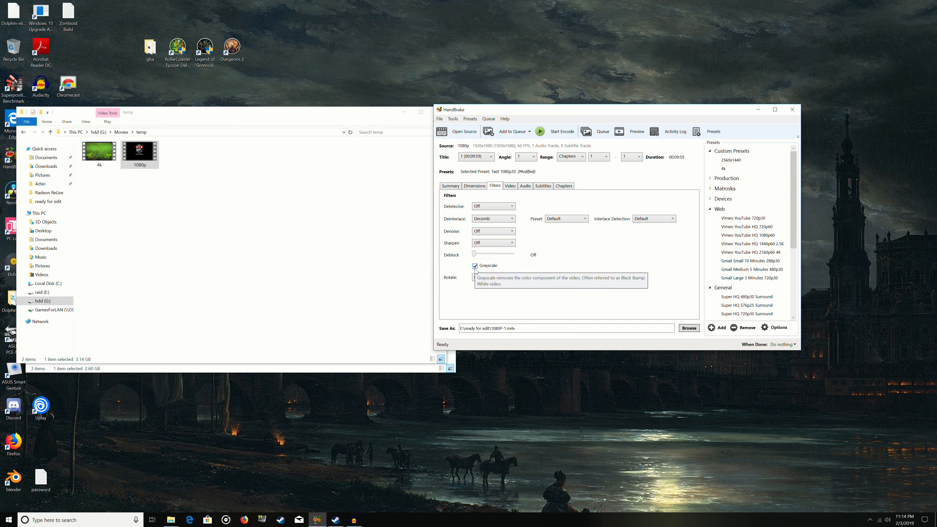
- Choose H.264 (x264) as the video codec
{"action": "left_click", "coordinate": [512, 188]}
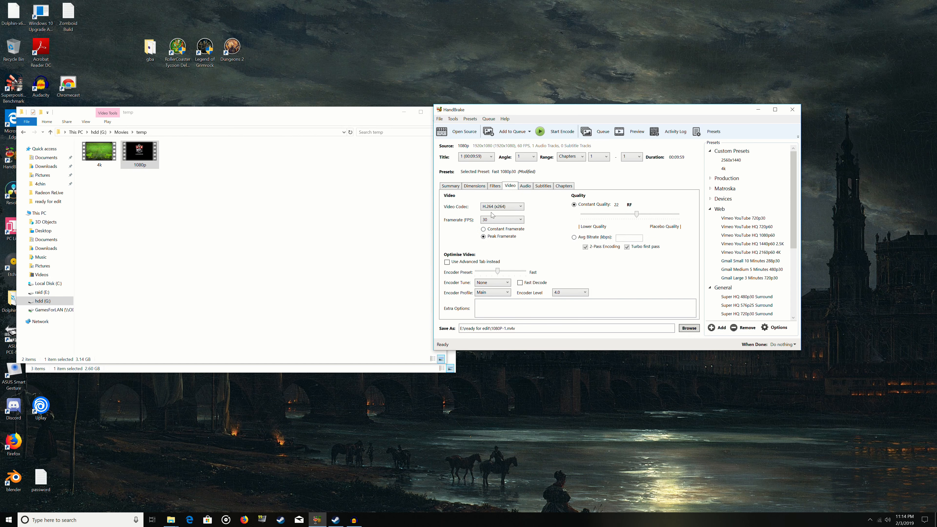
{"action": "left_click", "coordinate": [502, 208]}
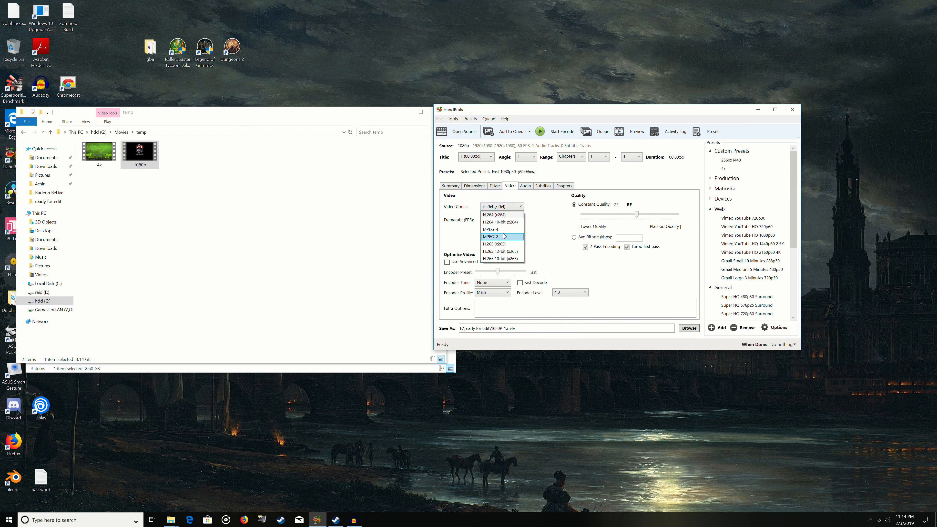
{"action": "left_click", "coordinate": [504, 216]}
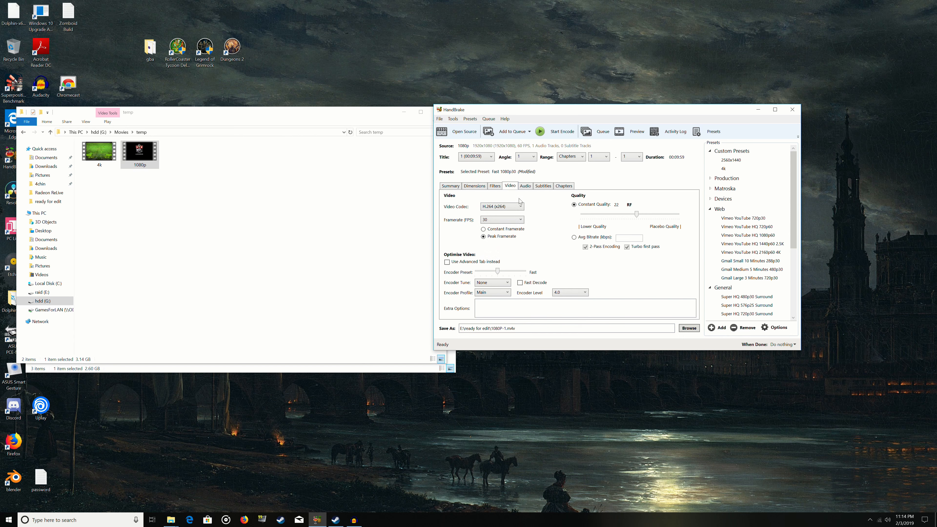
- Set the video framerate to 60 FPS with Constant Framerate
{"action": "left_click", "coordinate": [510, 220]}
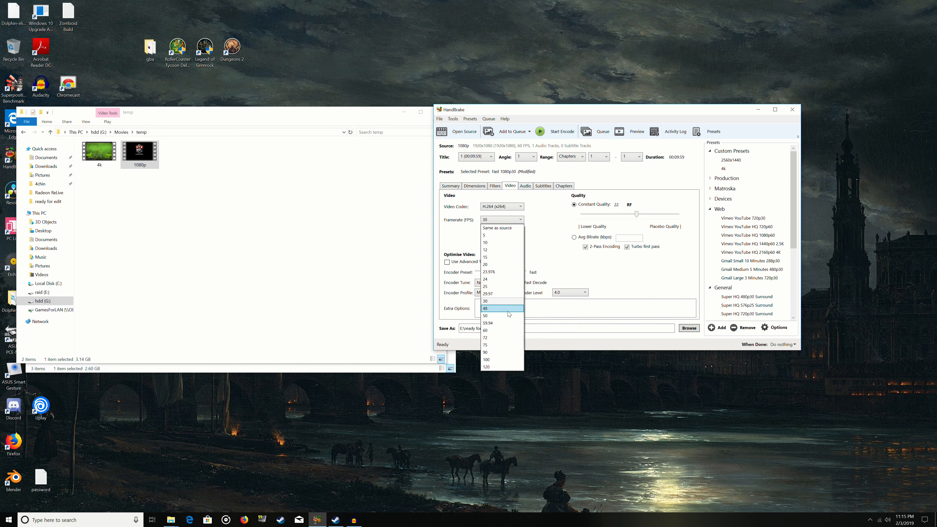
{"action": "left_click", "coordinate": [506, 330]}
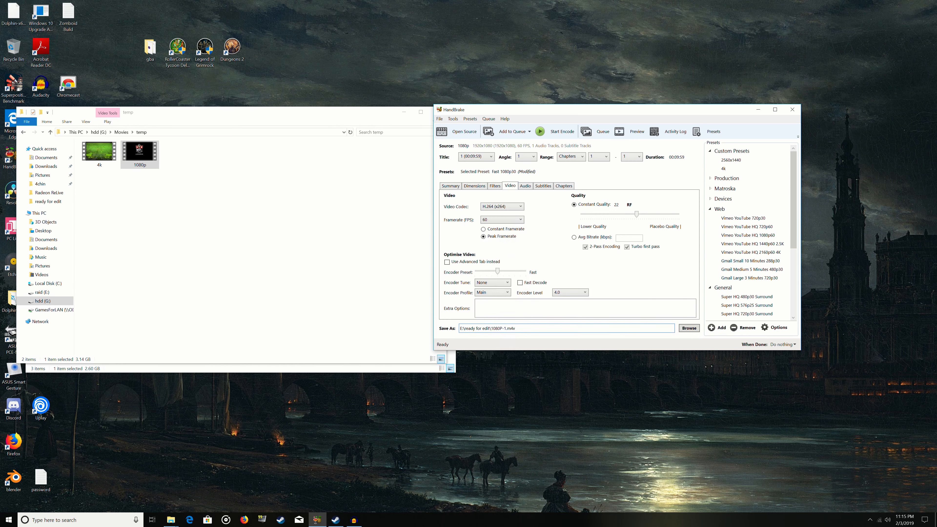
{"action": "left_click", "coordinate": [505, 222]}
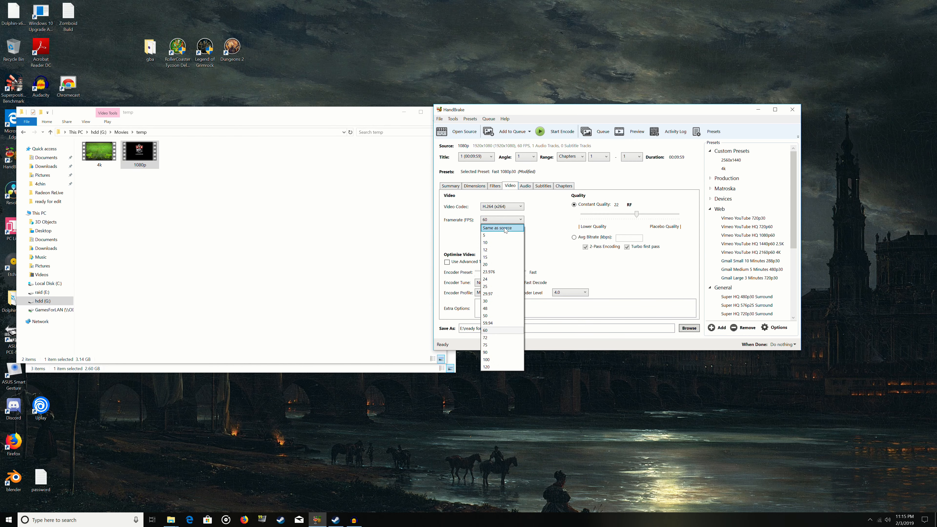
{"action": "left_click", "coordinate": [505, 229]}
{"action": "left_click", "coordinate": [515, 220]}
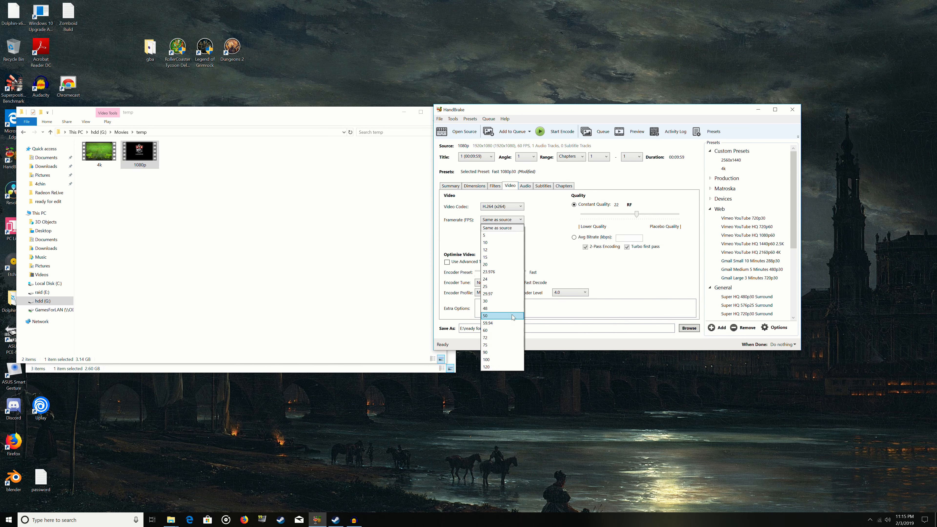
{"action": "left_click", "coordinate": [512, 330]}
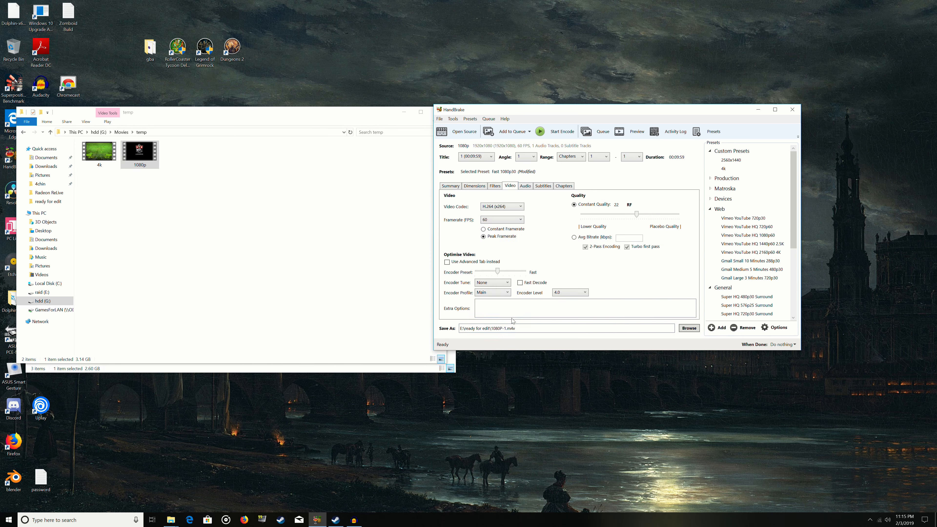
{"action": "left_click", "coordinate": [484, 230]}
- Use Constant Quality for the video and set it to RF 20
{"action": "left_click", "coordinate": [580, 238]}
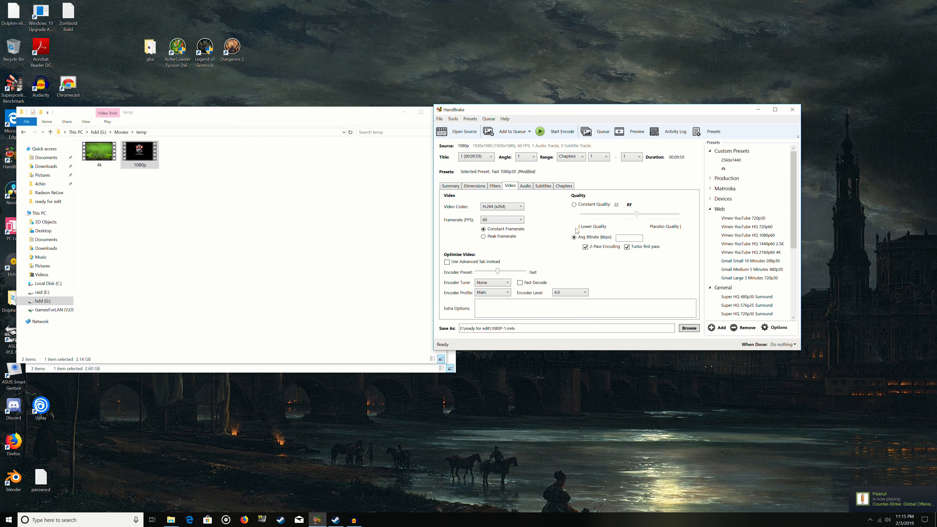
{"action": "left_click", "coordinate": [575, 204]}
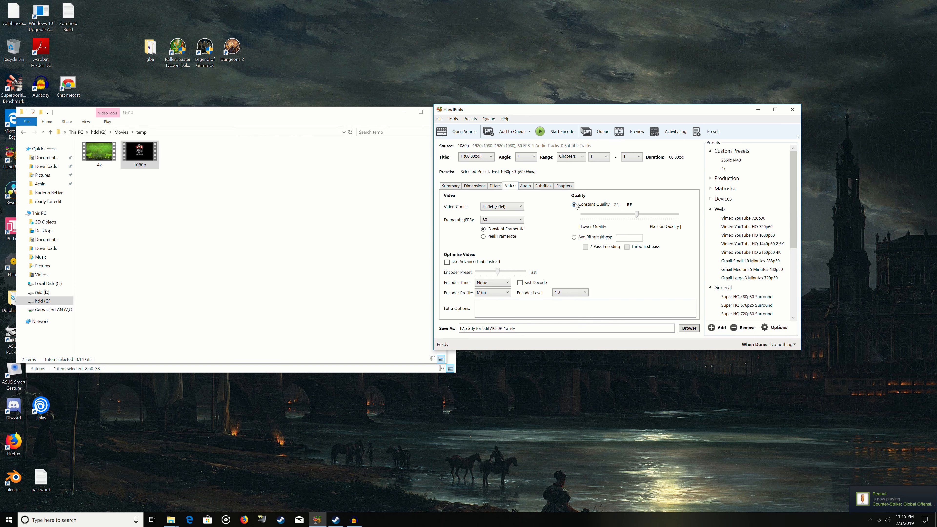
{"action": "left_click", "coordinate": [642, 215]}
{"action": "left_click_drag", "start_coordinate": [642, 215], "coordinate": [640, 215]}
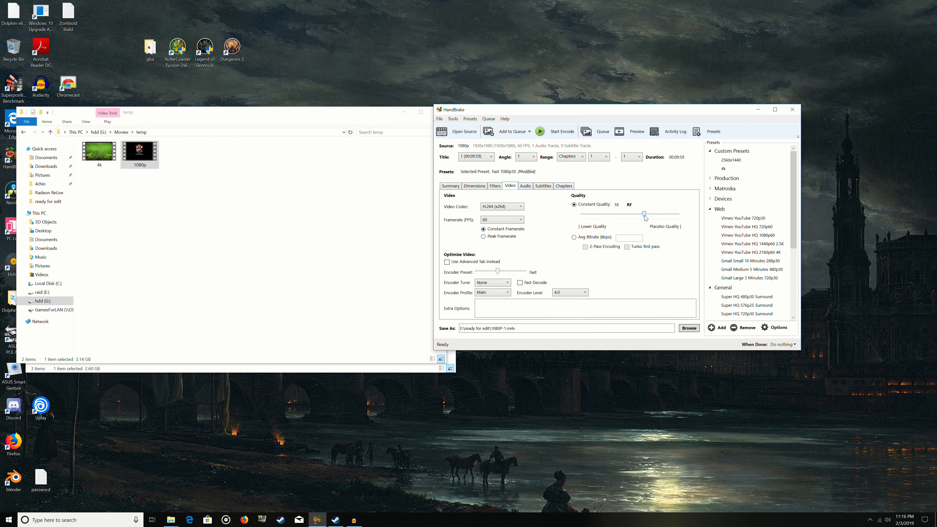
{"action": "left_click_drag", "start_coordinate": [641, 216], "coordinate": [651, 217]}
{"action": "left_click_drag", "start_coordinate": [650, 218], "coordinate": [639, 220]}
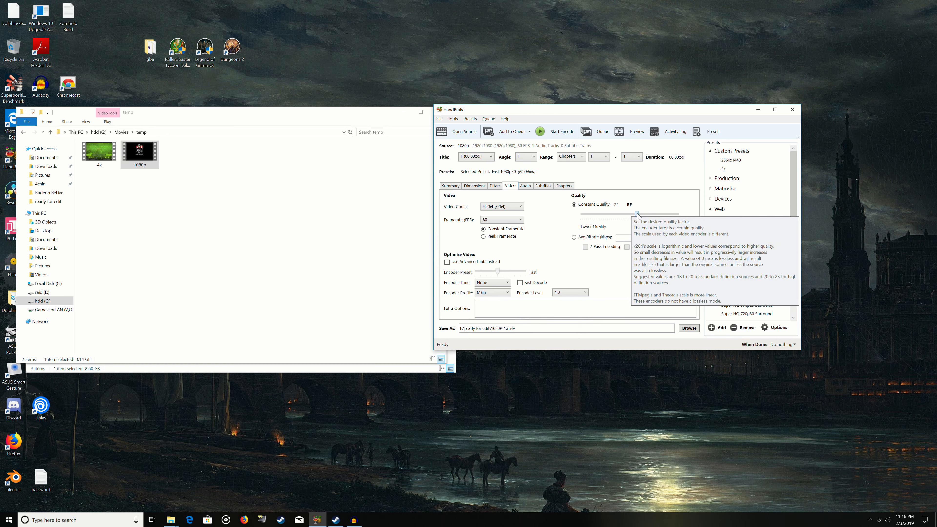
{"action": "left_click_drag", "start_coordinate": [637, 214], "coordinate": [642, 216]}
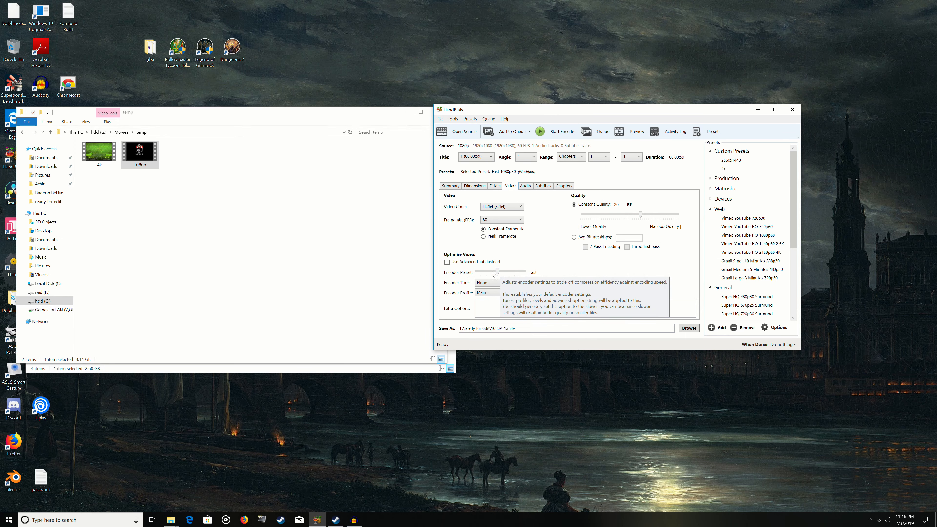
- Set the encoder profile to High and the encoder level to Auto
{"action": "left_click", "coordinate": [498, 291]}
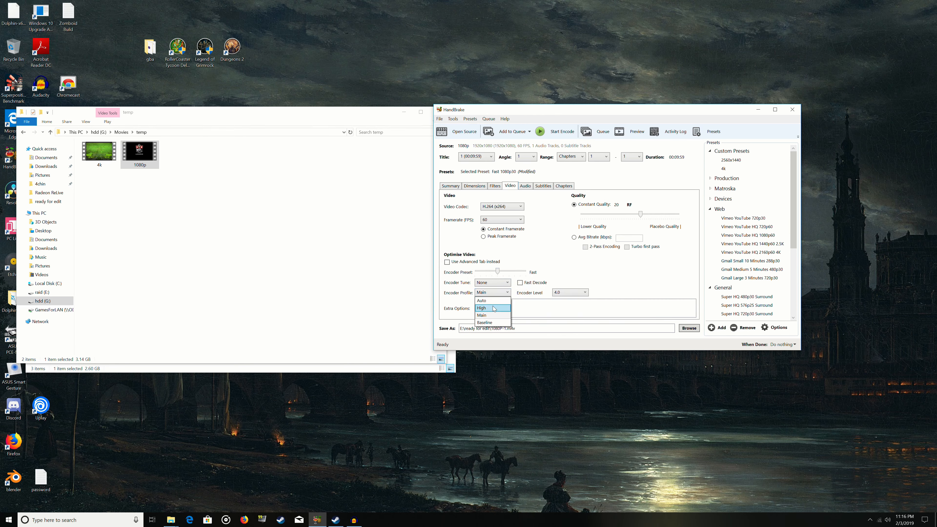
{"action": "left_click", "coordinate": [494, 308]}
{"action": "left_click", "coordinate": [569, 293]}
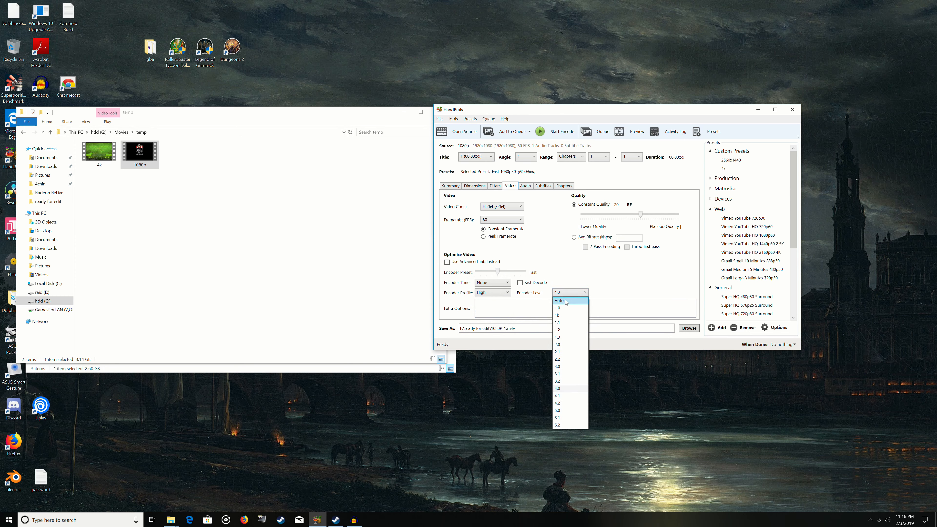
{"action": "left_click", "coordinate": [565, 301]}
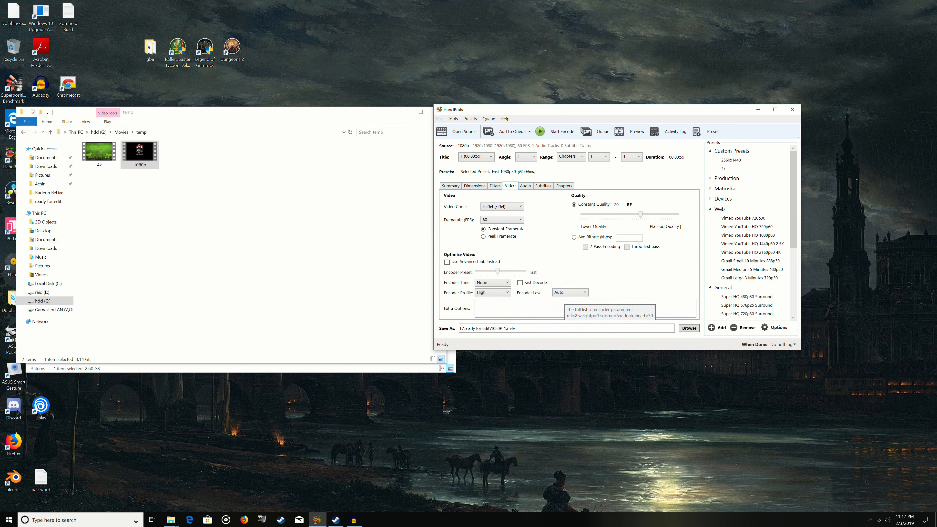
{"action": "left_click", "coordinate": [575, 294]}
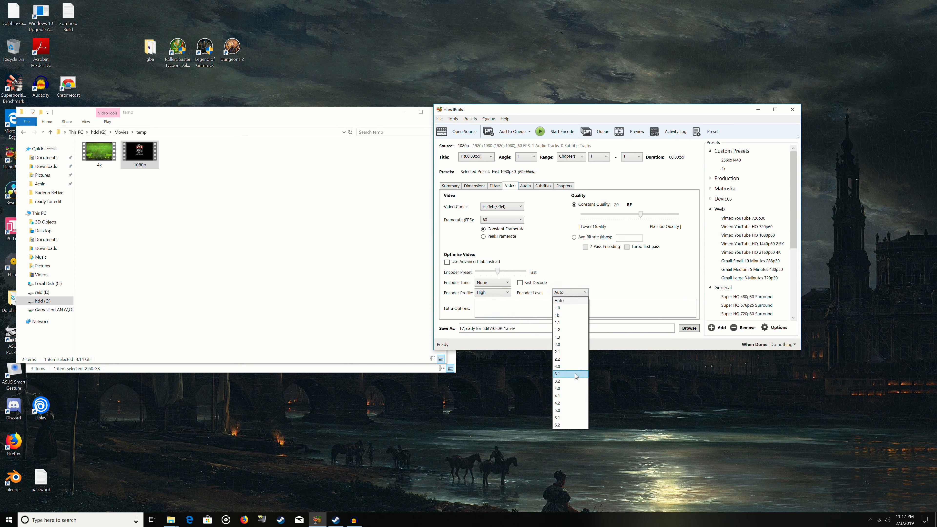
{"action": "left_click", "coordinate": [574, 389]}
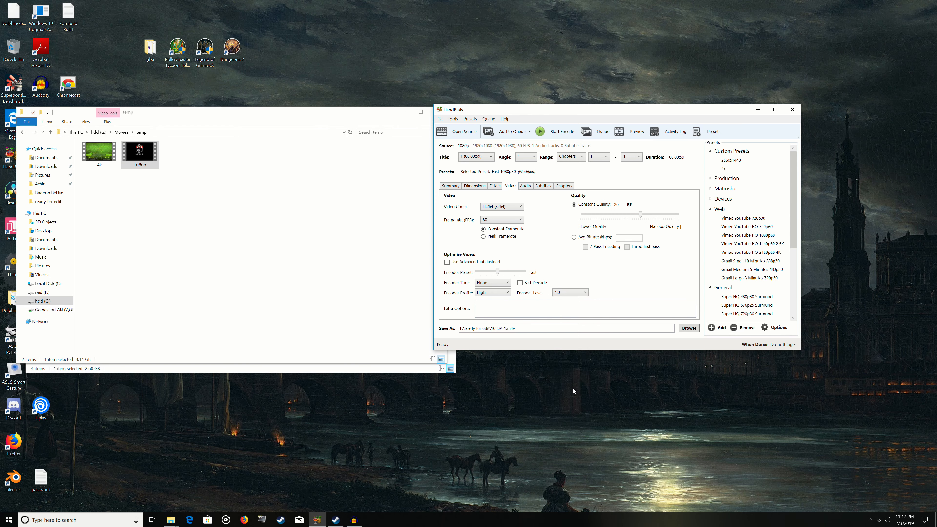
{"action": "left_click", "coordinate": [586, 294]}
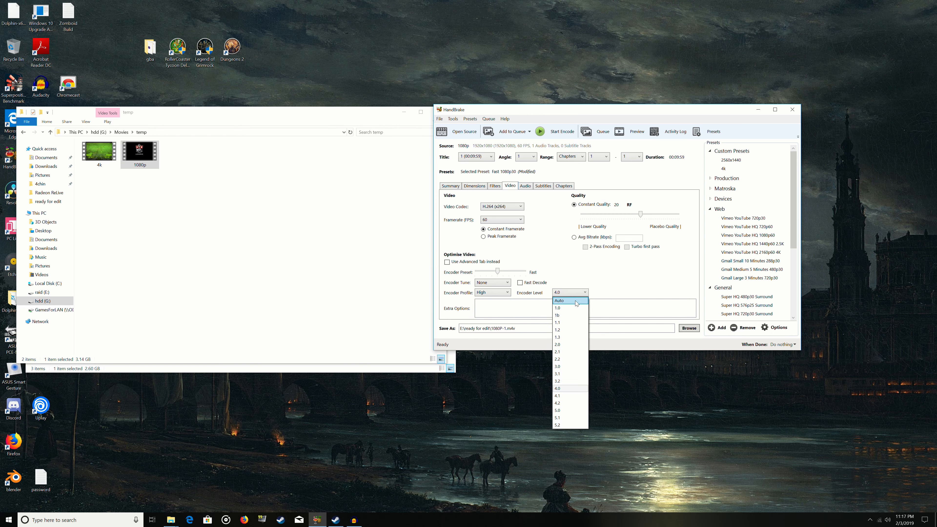
{"action": "left_click", "coordinate": [576, 301]}
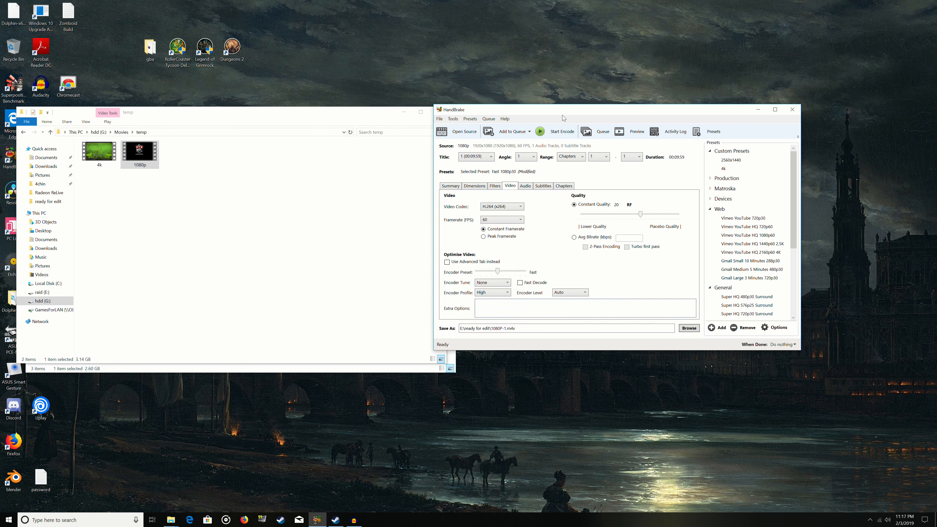
- Check the audio track settings, return to the video settings and start encoding the 1080p video
{"action": "left_click", "coordinate": [524, 186]}
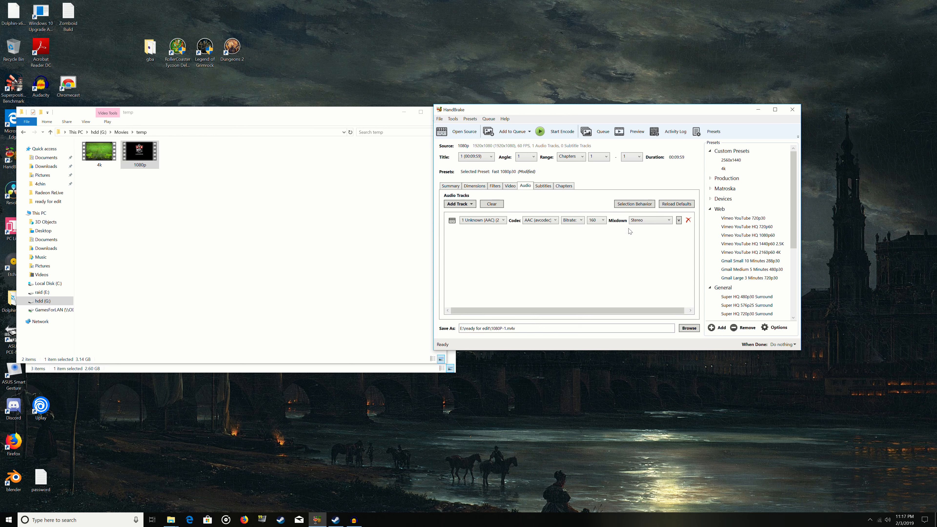
{"action": "left_click", "coordinate": [510, 187]}
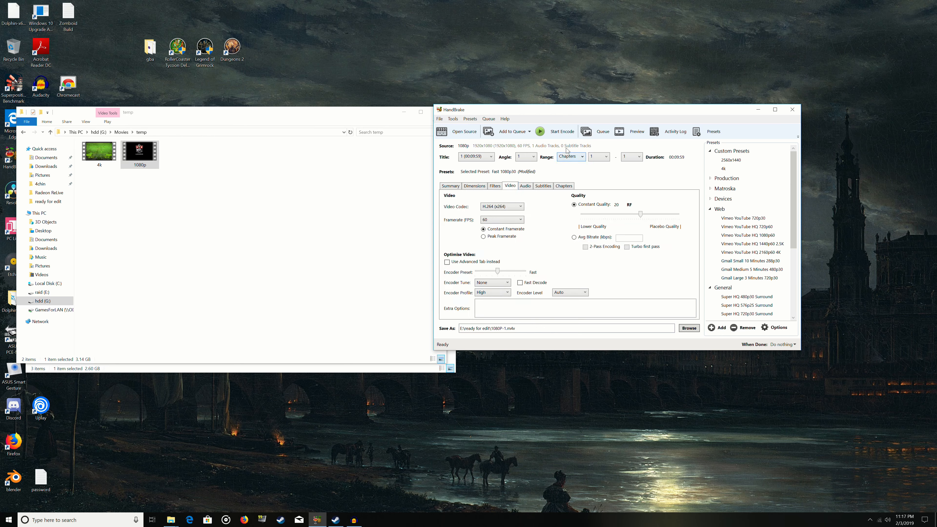
{"action": "left_click", "coordinate": [563, 132]}
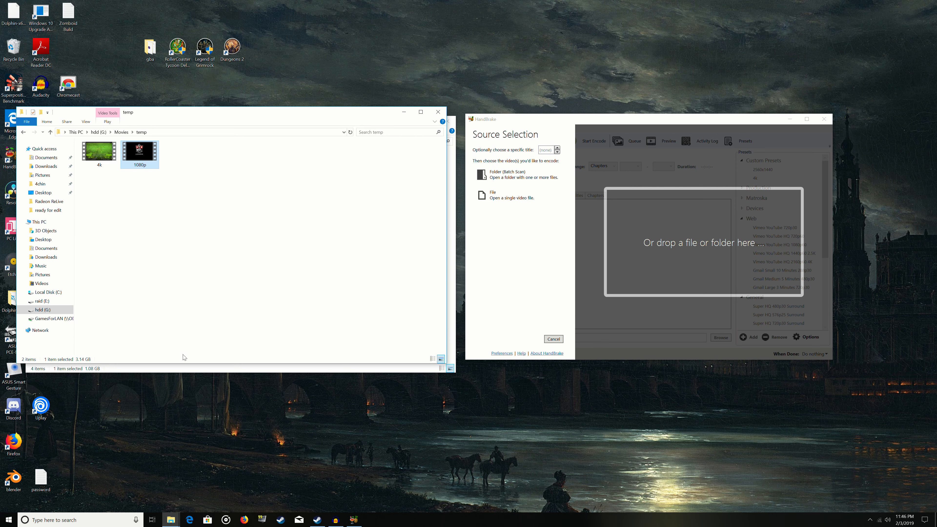
- Inspect the size and detailed properties of the encoded 1080P-1 file in the ready for edit folder
{"action": "left_click", "coordinate": [160, 369]}
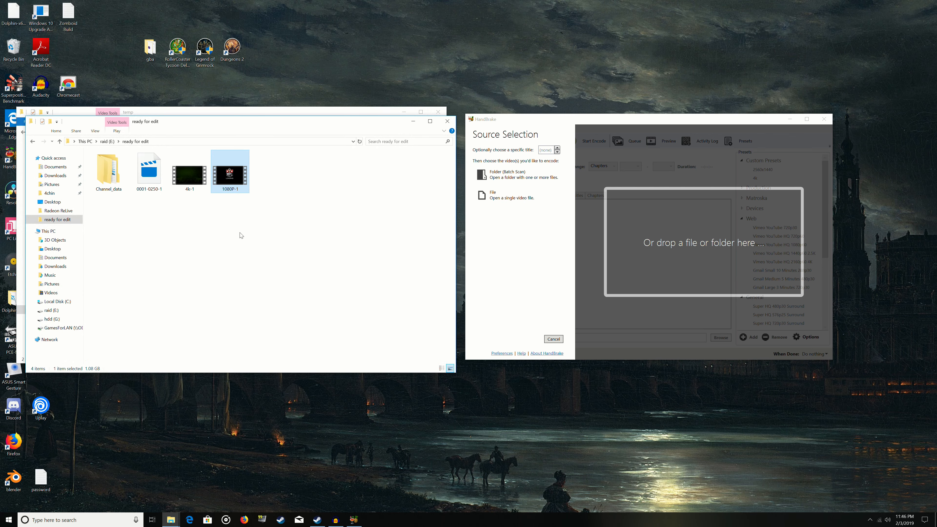
{"action": "right_click", "coordinate": [223, 174]}
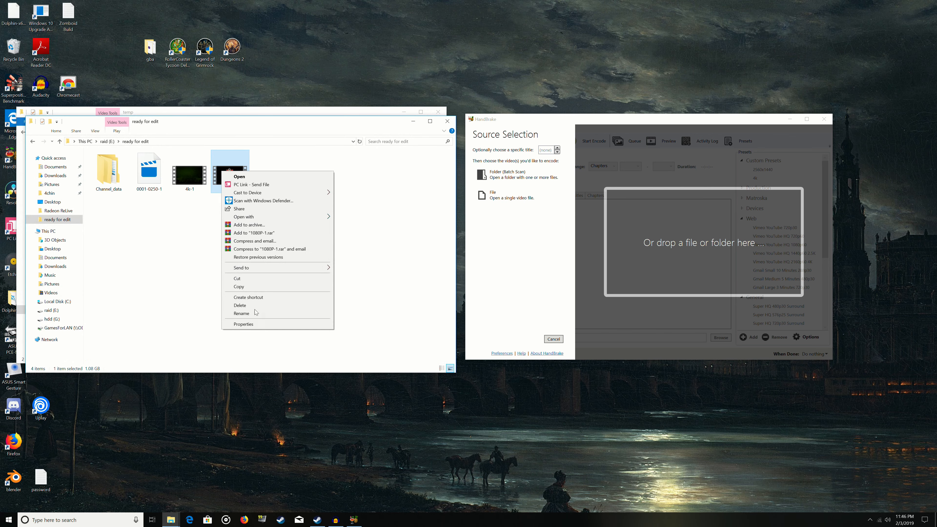
{"action": "left_click", "coordinate": [247, 325]}
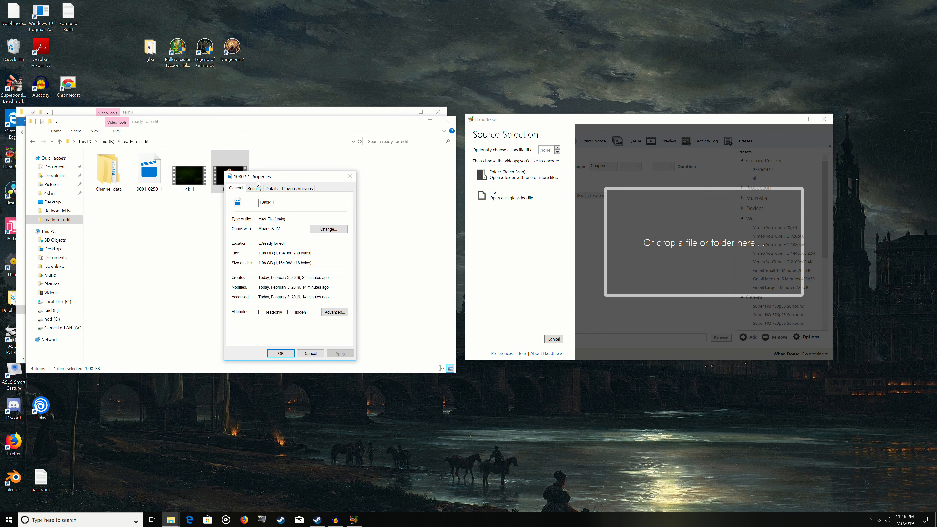
{"action": "left_click", "coordinate": [272, 188]}
{"action": "scroll", "coordinate": [284, 244], "scroll_direction": "down", "scroll_amount": 10}
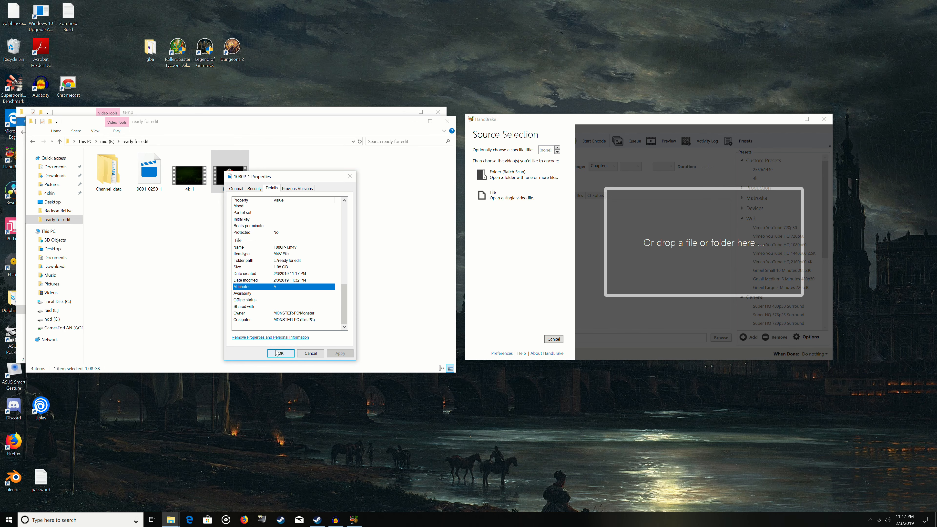
{"action": "left_click", "coordinate": [283, 353]}
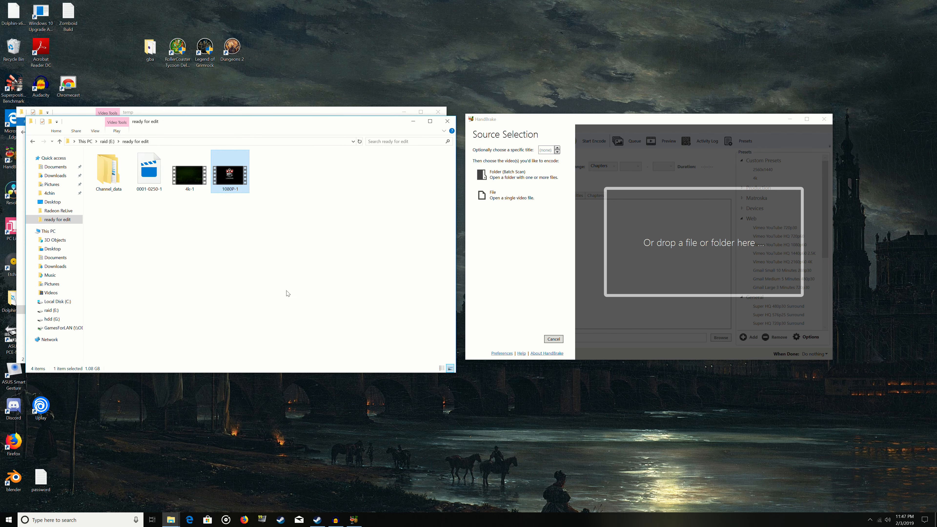
- Load the 4k video from the temp folder into HandBrake as the source
{"action": "left_click", "coordinate": [193, 180]}
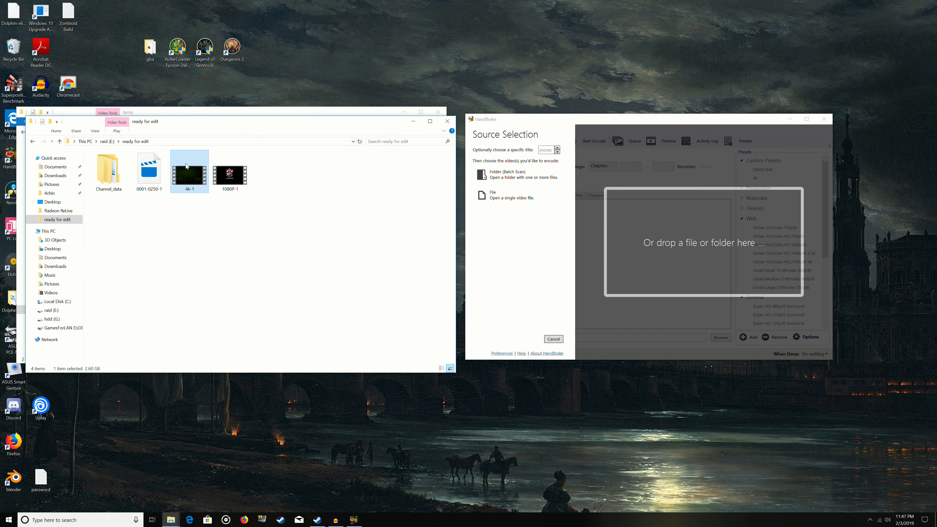
{"action": "left_click", "coordinate": [150, 109]}
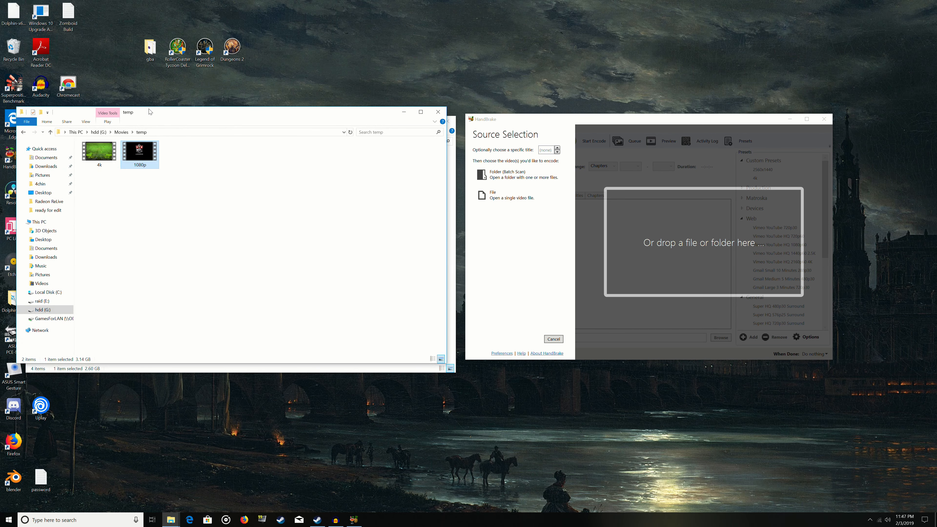
{"action": "left_click", "coordinate": [102, 160]}
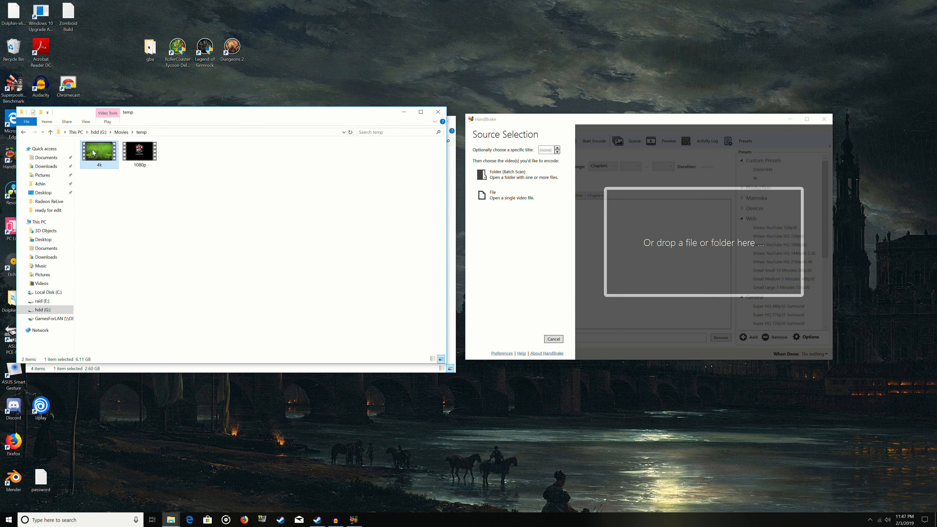
{"action": "left_click_drag", "start_coordinate": [92, 151], "coordinate": [620, 235]}
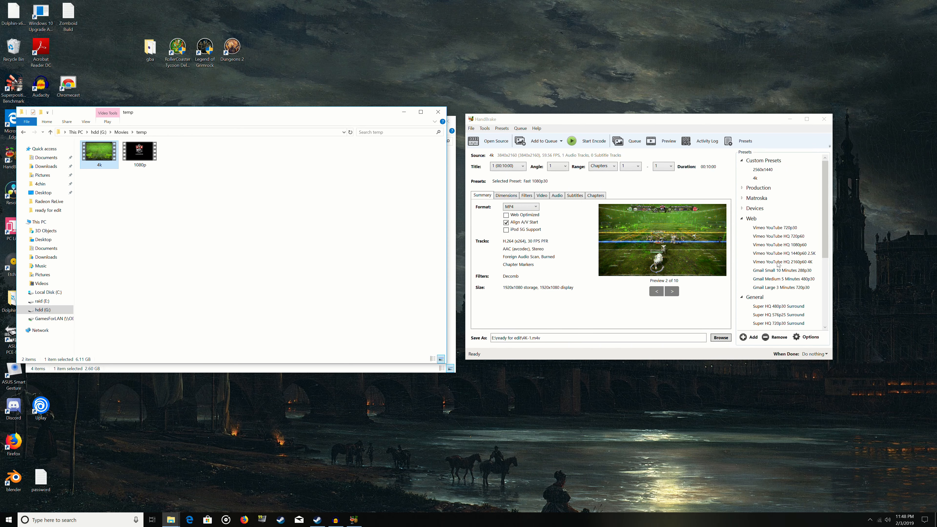
- Apply the custom 4k preset and enable Web Optimized for the MP4 output
{"action": "scroll", "coordinate": [779, 264], "scroll_direction": "down", "scroll_amount": 5}
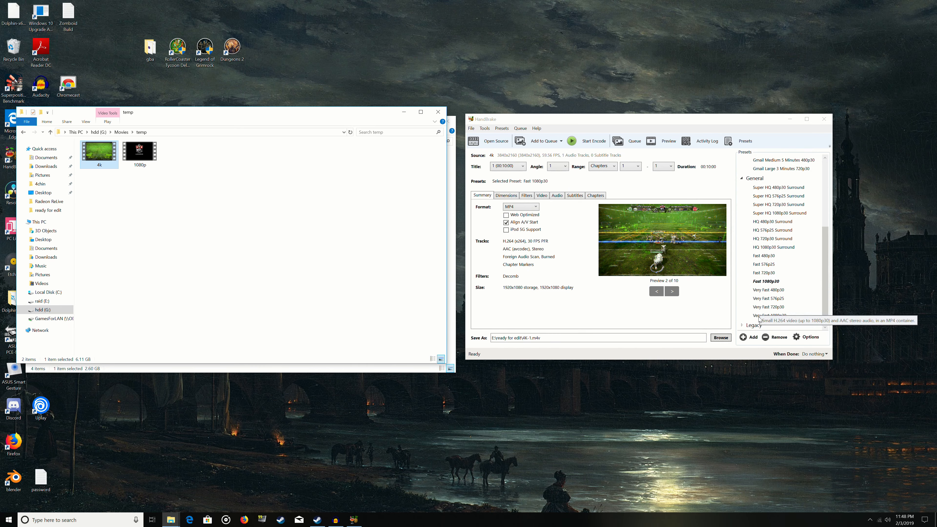
{"action": "scroll", "coordinate": [764, 304], "scroll_direction": "up", "scroll_amount": 5}
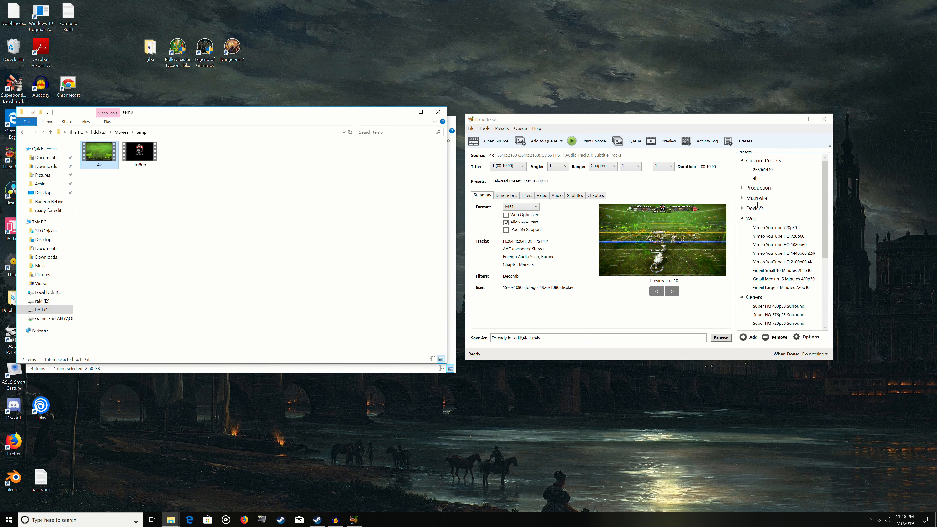
{"action": "left_click", "coordinate": [516, 197]}
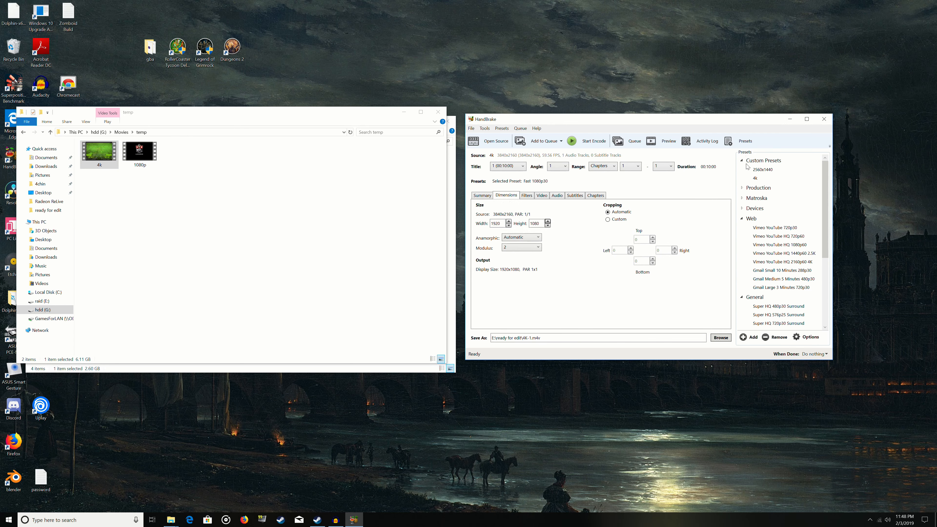
{"action": "left_click", "coordinate": [755, 179]}
{"action": "left_click", "coordinate": [478, 197]}
{"action": "left_click", "coordinate": [506, 215]}
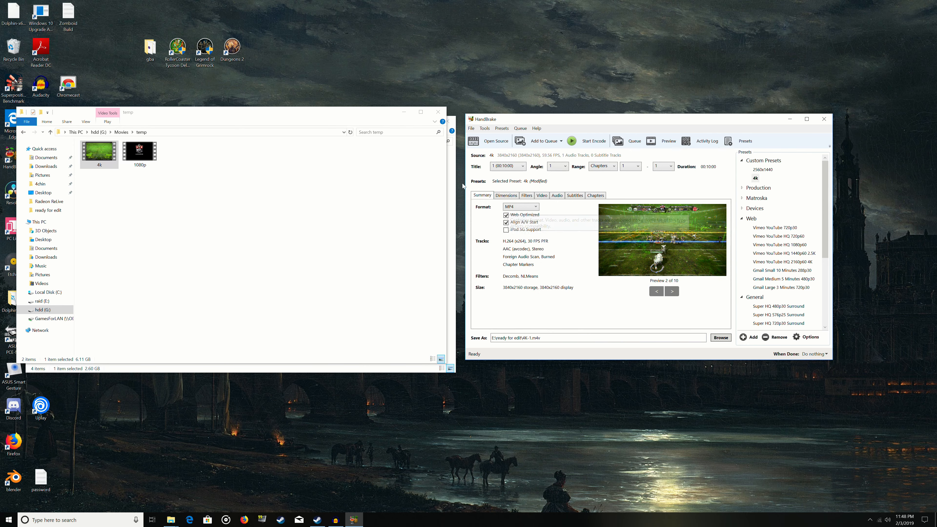
- Check the output dimensions and turn the Denoise filter off
{"action": "left_click", "coordinate": [509, 198]}
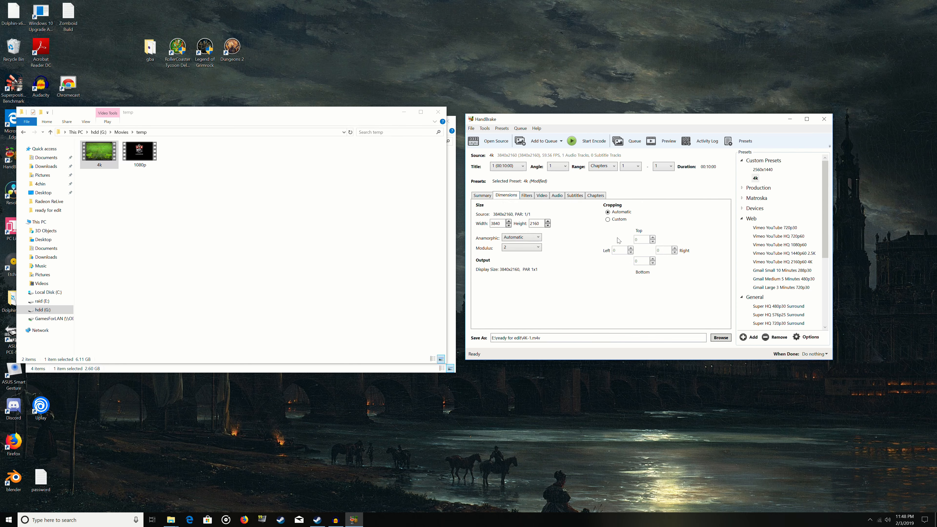
{"action": "left_click", "coordinate": [532, 196]}
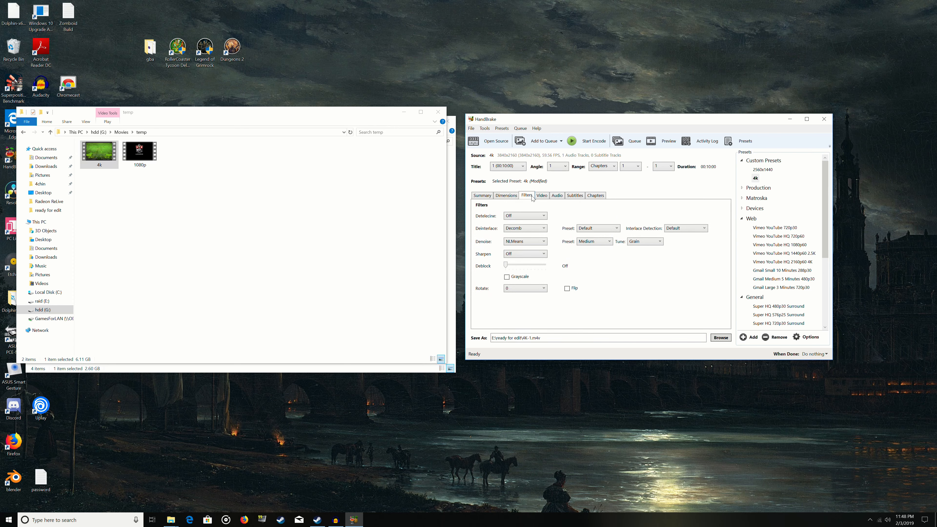
{"action": "left_click", "coordinate": [522, 241]}
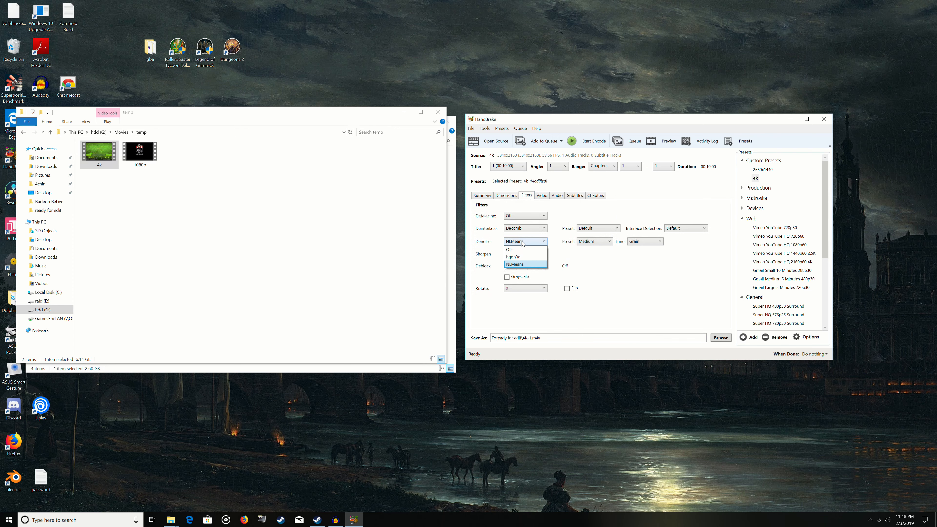
{"action": "left_click", "coordinate": [513, 251]}
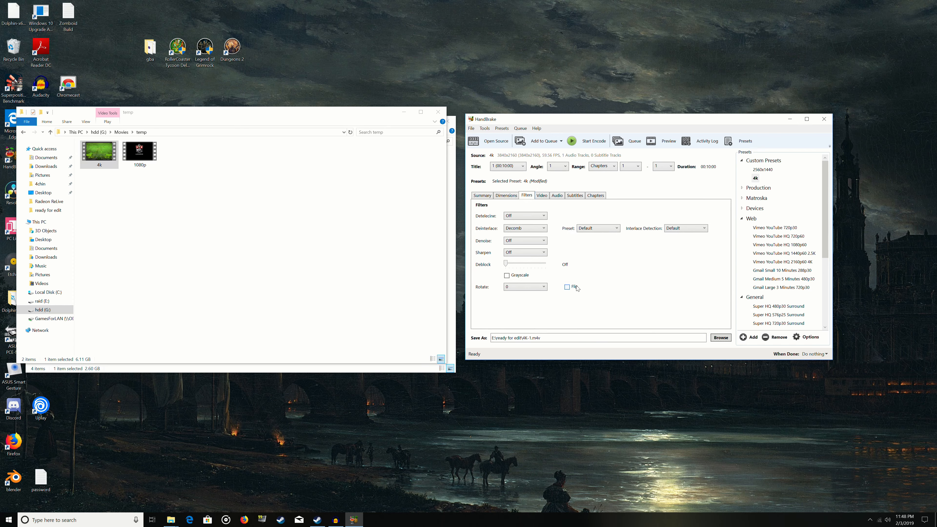
- Set the 4k video's framerate to 60 FPS with Constant Framerate
{"action": "left_click", "coordinate": [545, 197]}
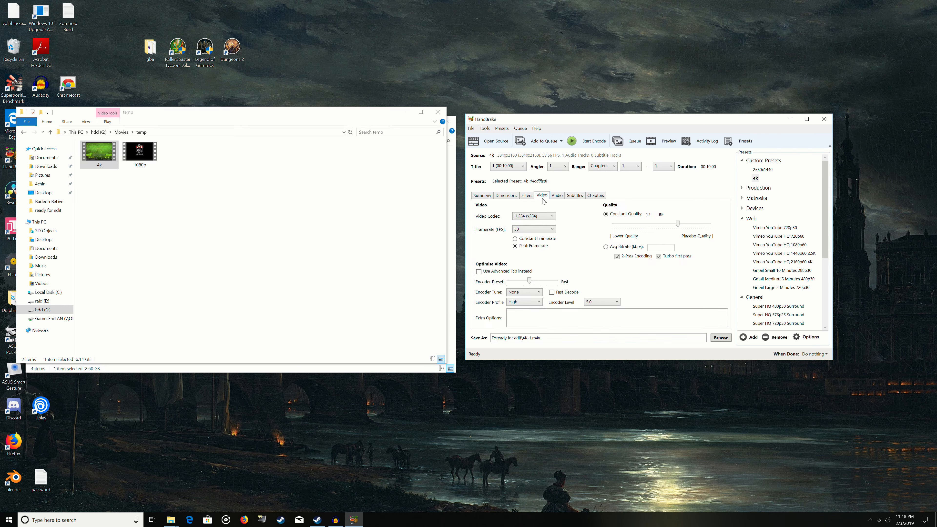
{"action": "left_click", "coordinate": [532, 230]}
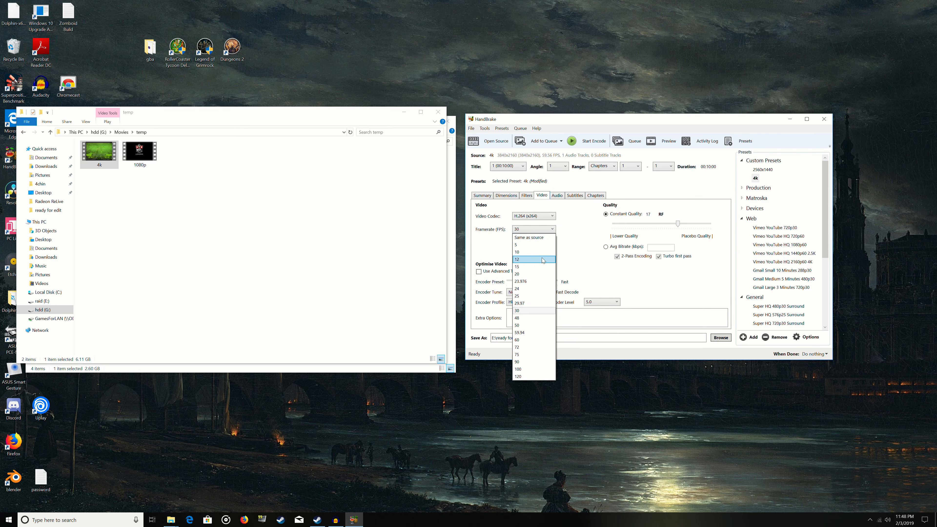
{"action": "left_click", "coordinate": [541, 340]}
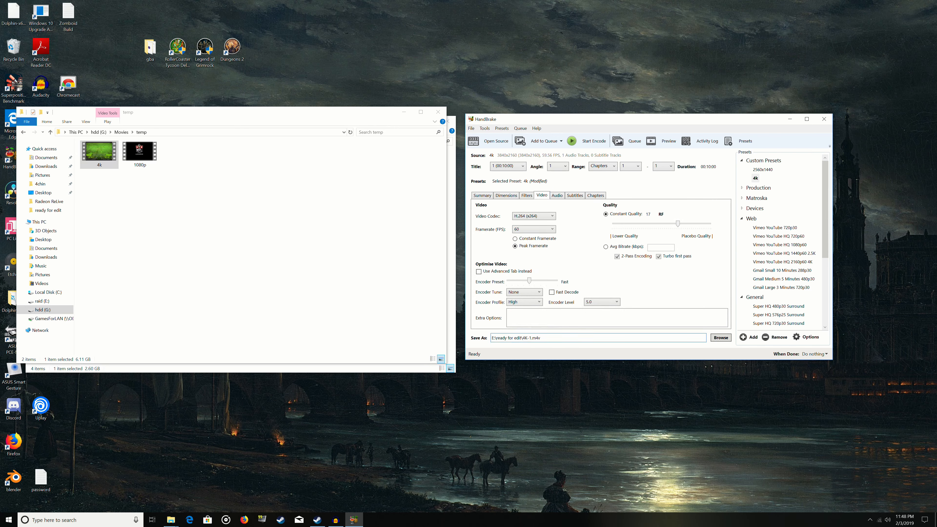
{"action": "left_click", "coordinate": [521, 239]}
- Choose H.265 (x265) as the video codec and set the Constant Quality to RF 20
{"action": "left_click", "coordinate": [540, 223]}
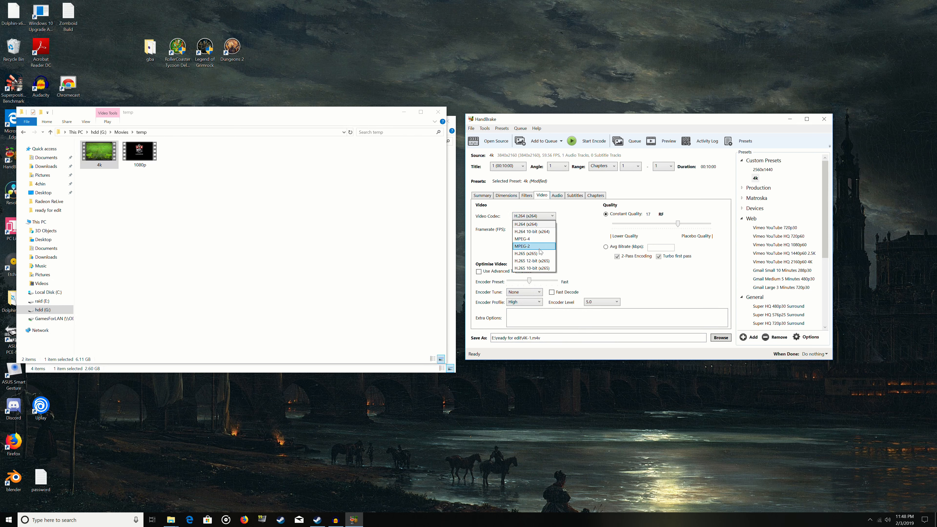
{"action": "left_click", "coordinate": [542, 254]}
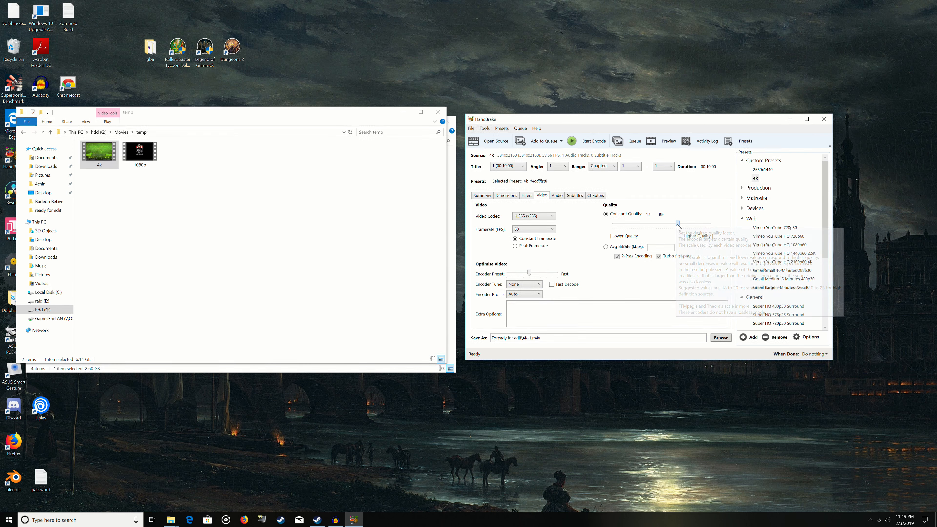
{"action": "left_click_drag", "start_coordinate": [678, 227], "coordinate": [673, 227]}
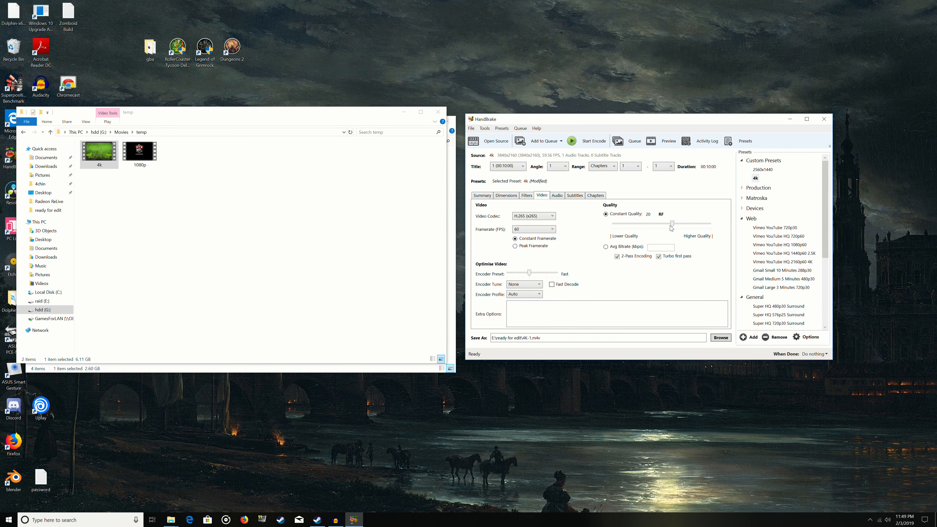
- Look through the encoder profile options and choose Auto
{"action": "left_click", "coordinate": [516, 297]}
{"action": "left_click", "coordinate": [517, 297]}
{"action": "left_click", "coordinate": [516, 298]}
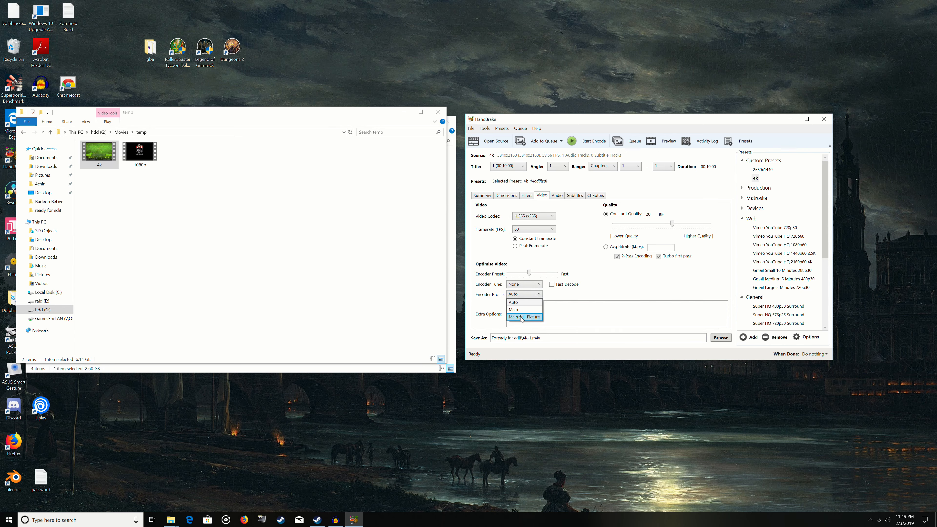
{"action": "left_click", "coordinate": [521, 298]}
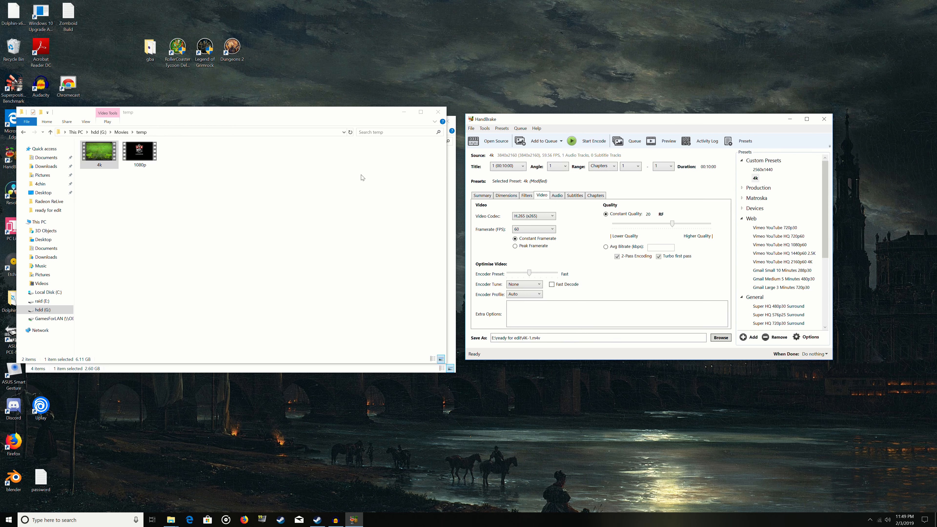
- Close HandBrake and compare the size of the original 4k video with the encoded 4k-1 file
{"action": "left_click", "coordinate": [824, 120]}
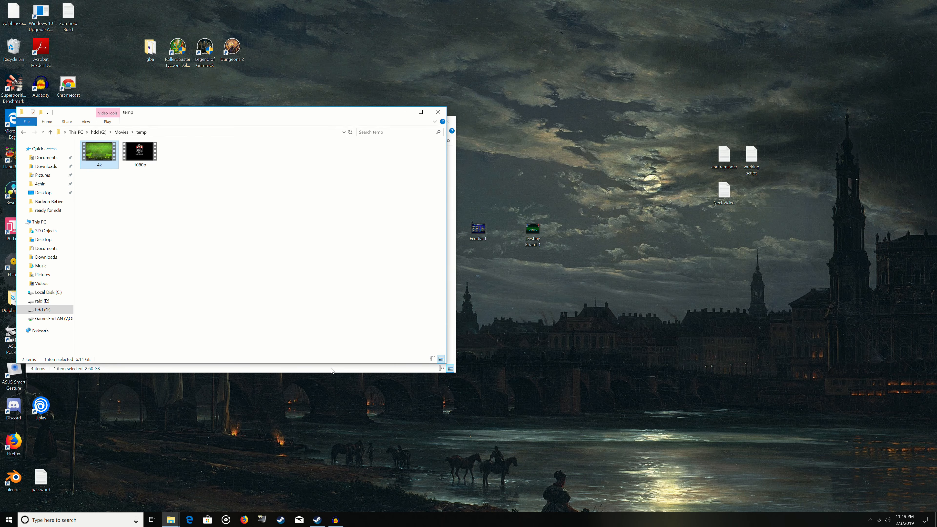
{"action": "left_click", "coordinate": [331, 370]}
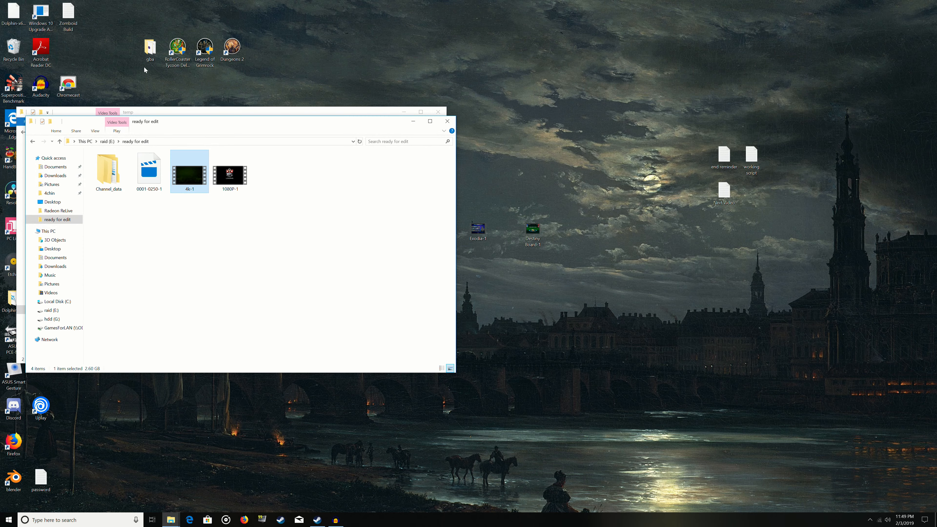
{"action": "left_click", "coordinate": [166, 107]}
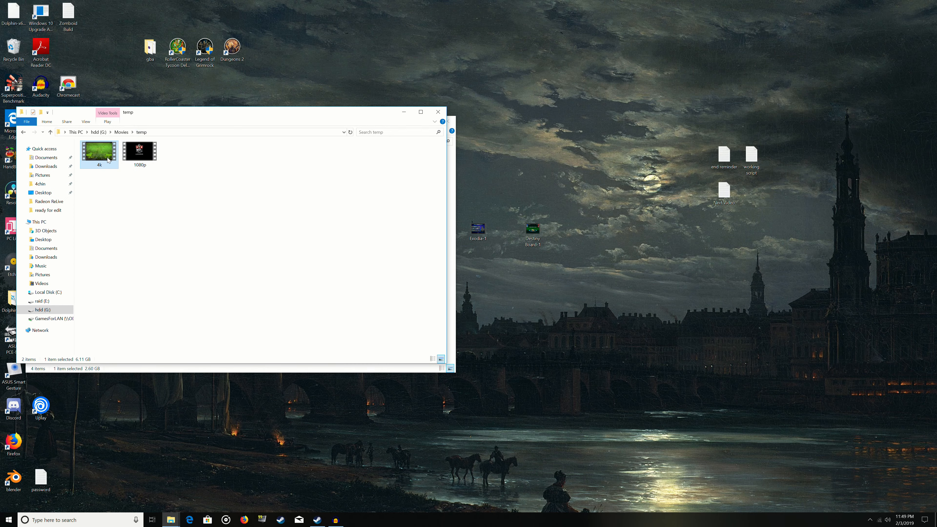
{"action": "left_click", "coordinate": [179, 368]}
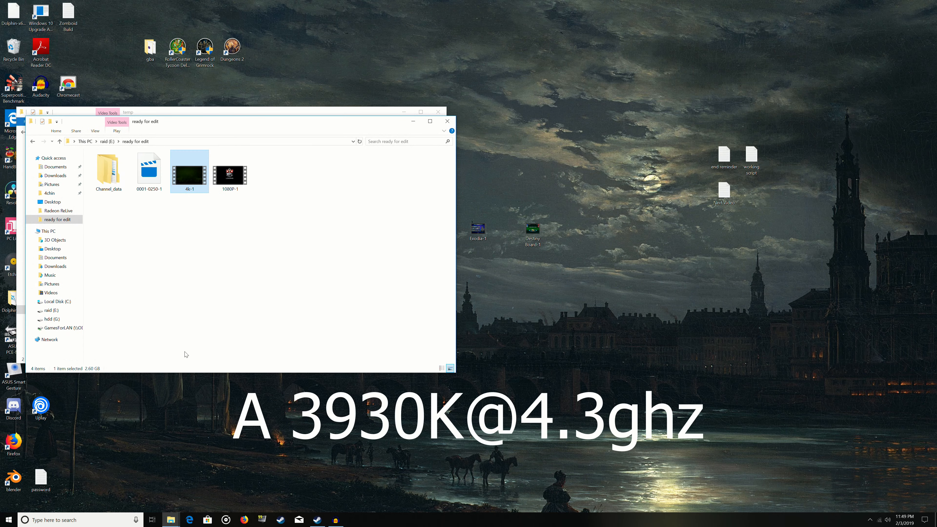
- Open the properties of 4k-1 and check its size against the original videos in the temp folder
{"action": "right_click", "coordinate": [197, 184]}
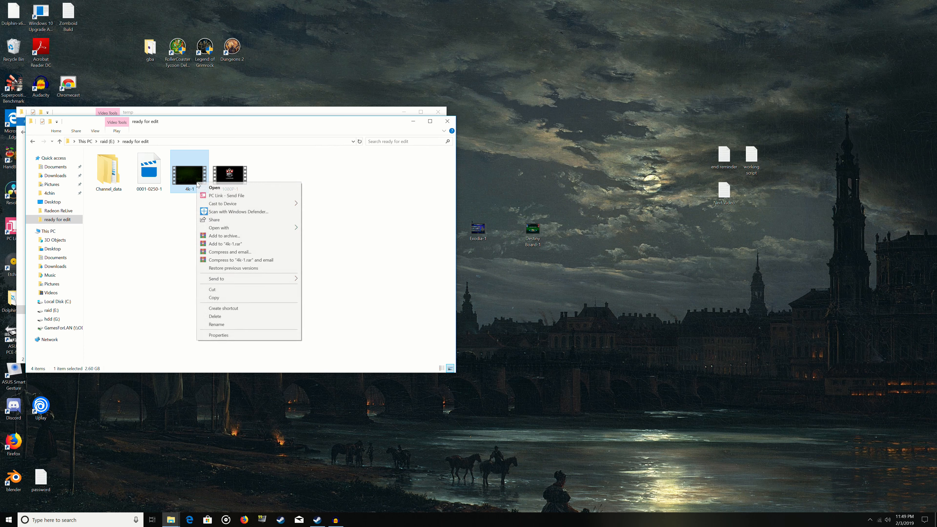
{"action": "left_click", "coordinate": [215, 336]}
{"action": "left_click", "coordinate": [144, 112]}
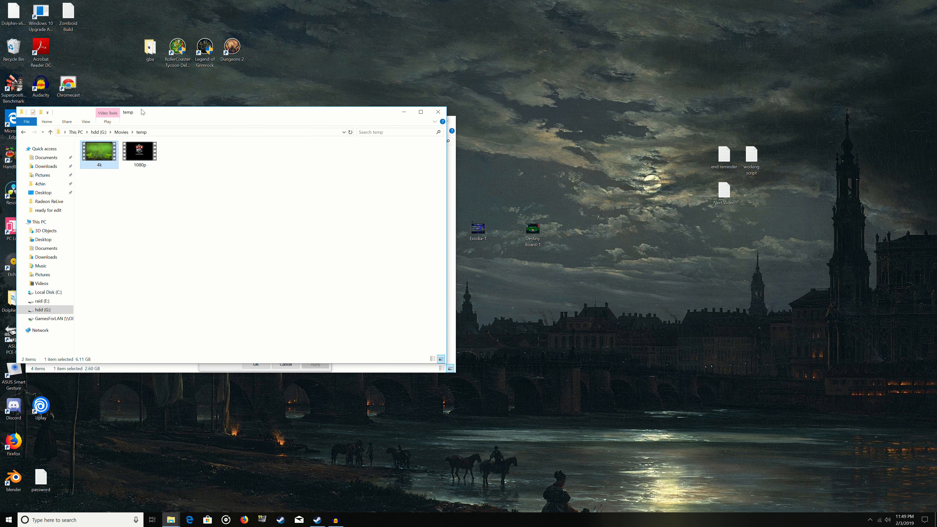
{"action": "left_click", "coordinate": [140, 155]}
{"action": "left_click", "coordinate": [98, 152]}
{"action": "left_click", "coordinate": [101, 371]}
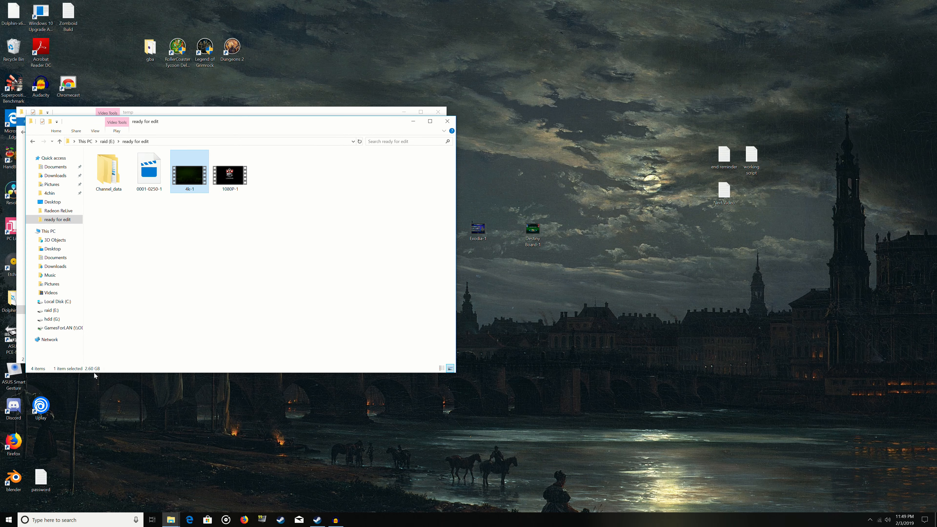
- Examine the detailed video and file properties of 4k-1 in the ready for edit folder, including frame size, data rate and frame rate
{"action": "right_click", "coordinate": [185, 178]}
{"action": "left_click", "coordinate": [207, 331]}
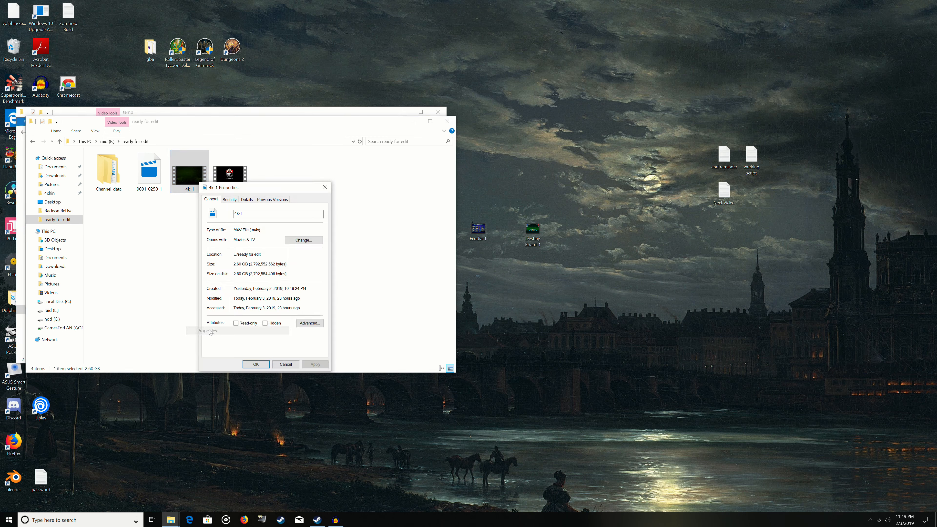
{"action": "left_click", "coordinate": [246, 199]}
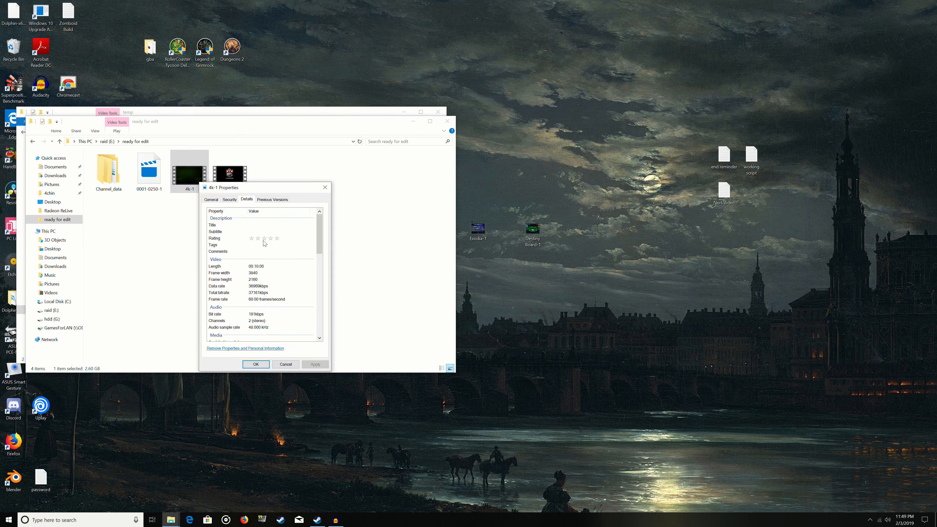
{"action": "scroll", "coordinate": [259, 270], "scroll_direction": "down", "scroll_amount": 13}
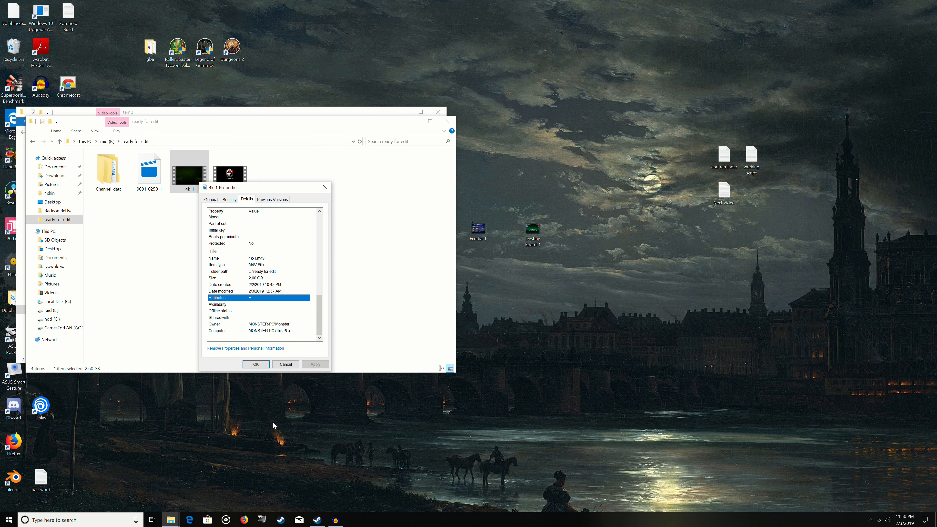
{"action": "left_click", "coordinate": [258, 365]}
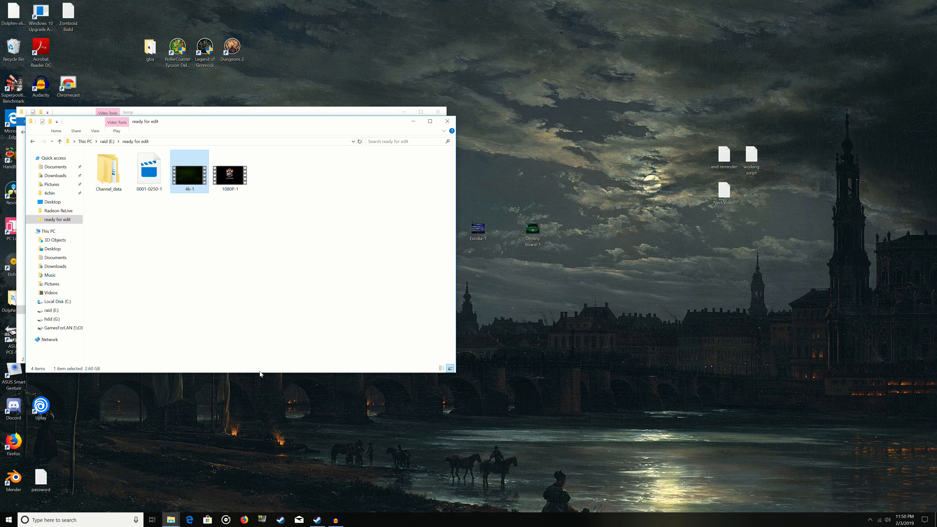
- Compare the size of the original 4k video in the temp folder with 4k-1 in the ready for edit folder
{"action": "left_click", "coordinate": [151, 115]}
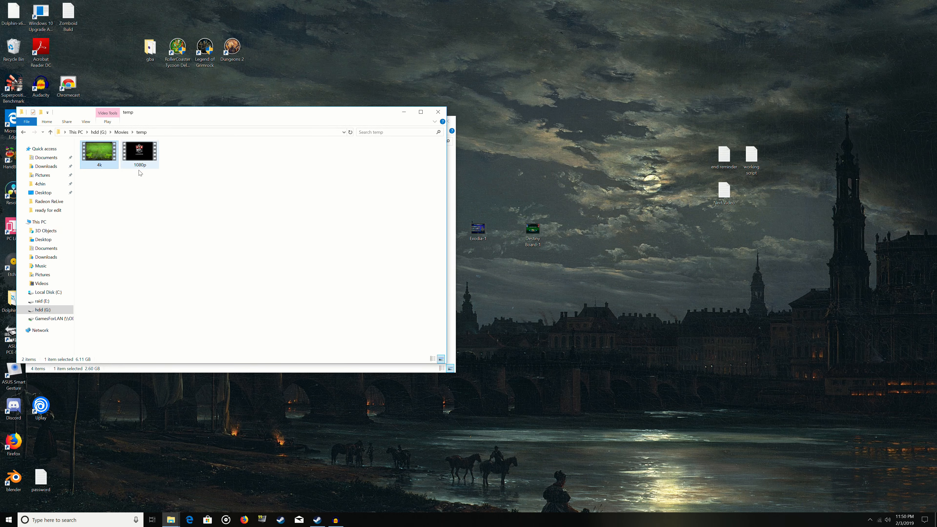
{"action": "left_click", "coordinate": [134, 366]}
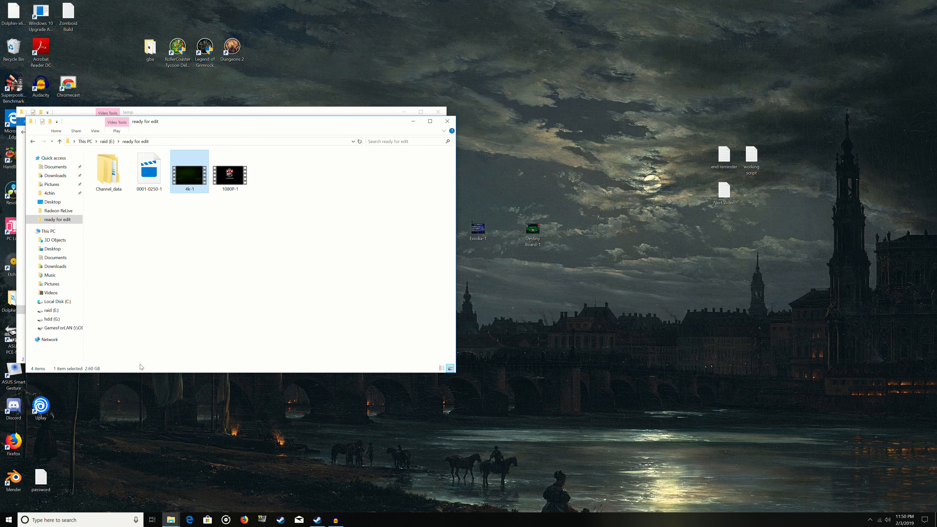